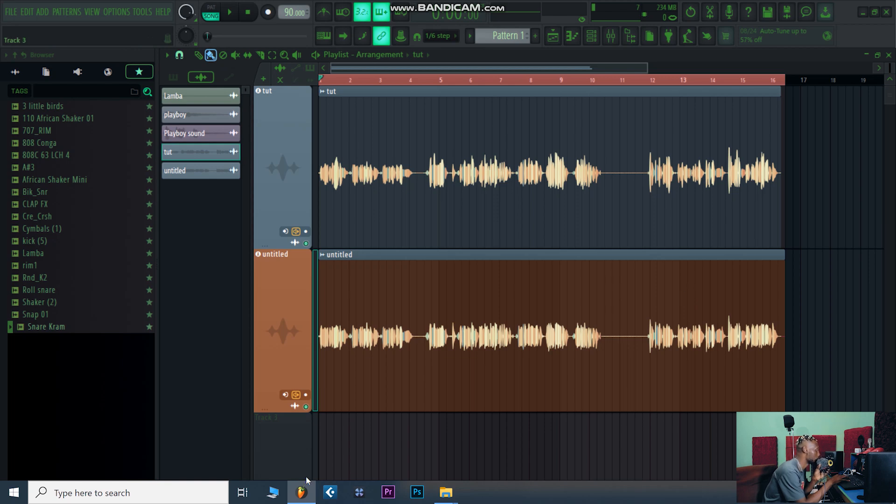
Open the tut track's CLA-76 and CLA-2A compressors from the mixer and arrange their windows to examine both settings.
{"action": "key", "text": "F9"}
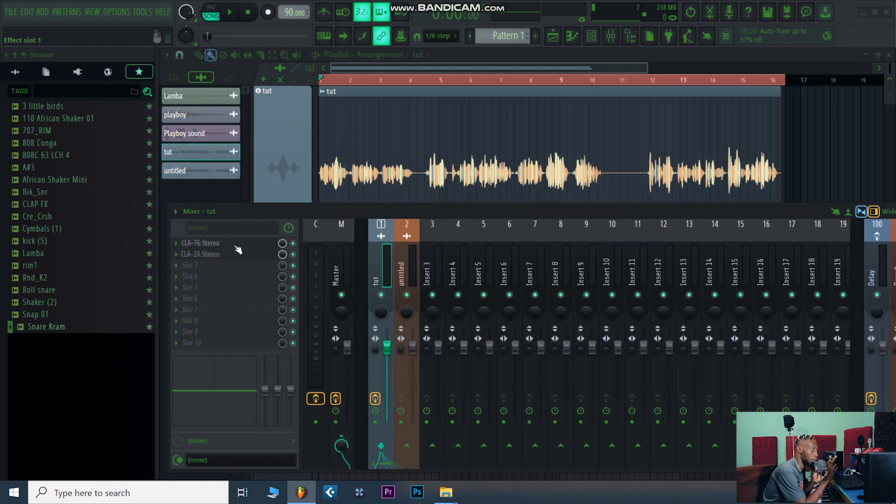
{"action": "left_click", "coordinate": [237, 246]}
{"action": "left_click", "coordinate": [224, 256]}
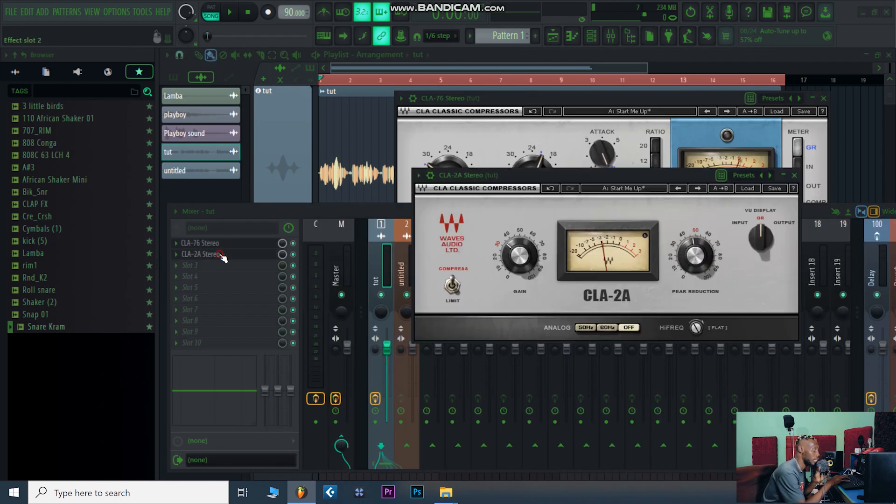
{"action": "left_click_drag", "start_coordinate": [563, 100], "coordinate": [256, 46]}
{"action": "left_click", "coordinate": [610, 176]}
{"action": "left_click_drag", "start_coordinate": [609, 177], "coordinate": [674, 242]}
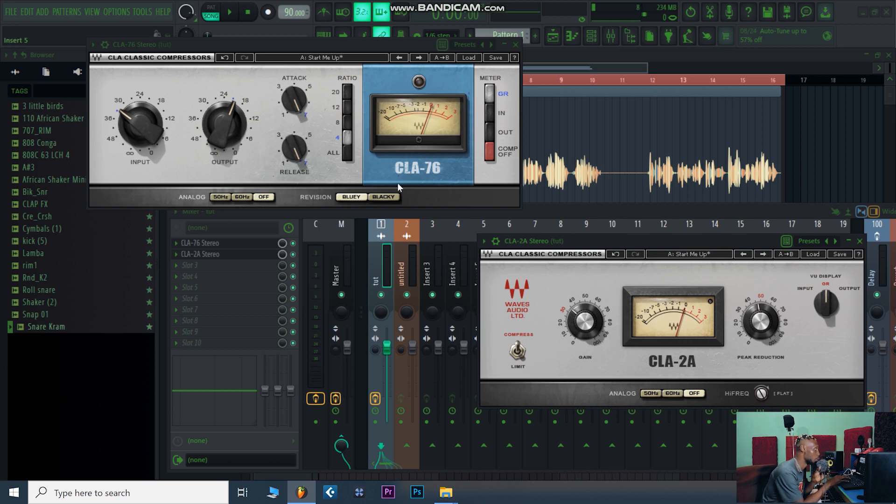
{"action": "left_click_drag", "start_coordinate": [321, 43], "coordinate": [285, 45]}
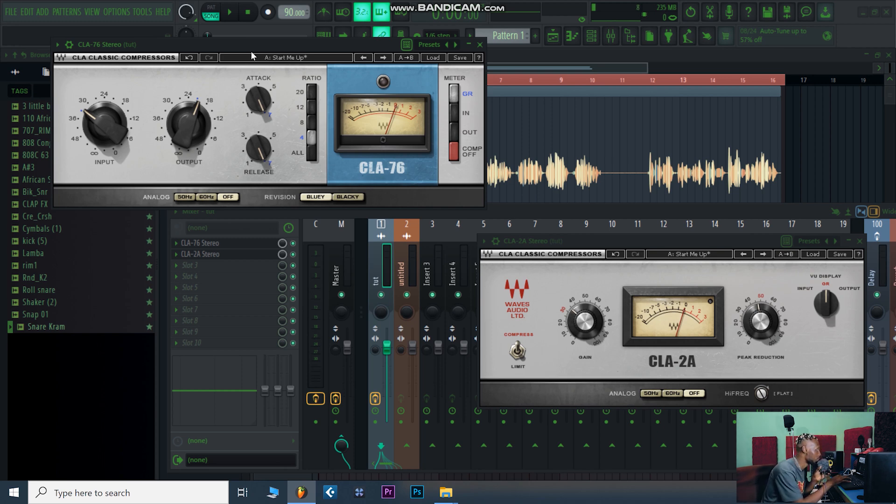
{"action": "left_click_drag", "start_coordinate": [276, 47], "coordinate": [499, 50]}
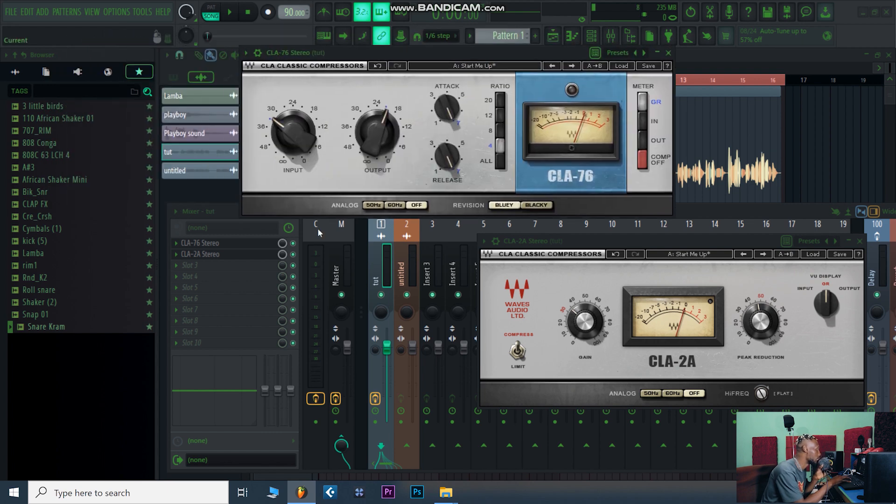
Delete the CLA-76 Stereo and CLA-2A Stereo plugins from the tut track's effect slots.
{"action": "left_click", "coordinate": [176, 244]}
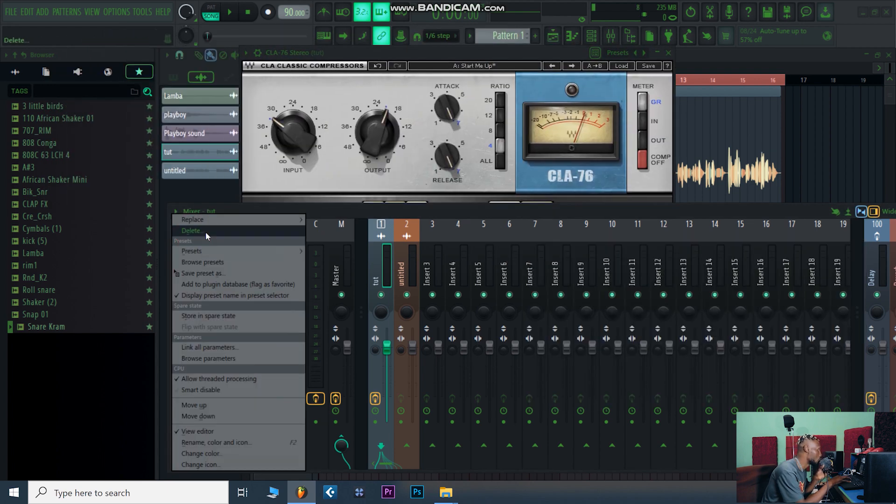
{"action": "left_click", "coordinate": [206, 232]}
{"action": "left_click", "coordinate": [176, 258]}
{"action": "left_click", "coordinate": [195, 230]}
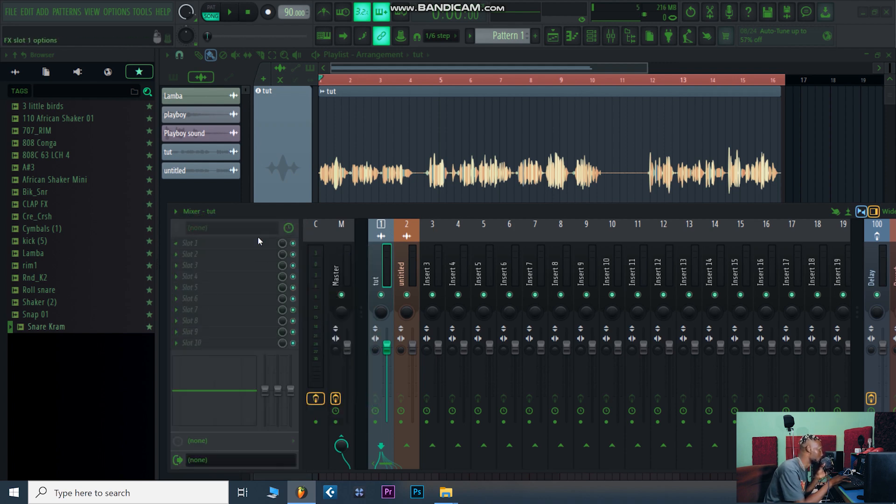
Load the CLA-76 Stereo compressor into the tut track's first effect slot.
{"action": "left_click", "coordinate": [248, 246]}
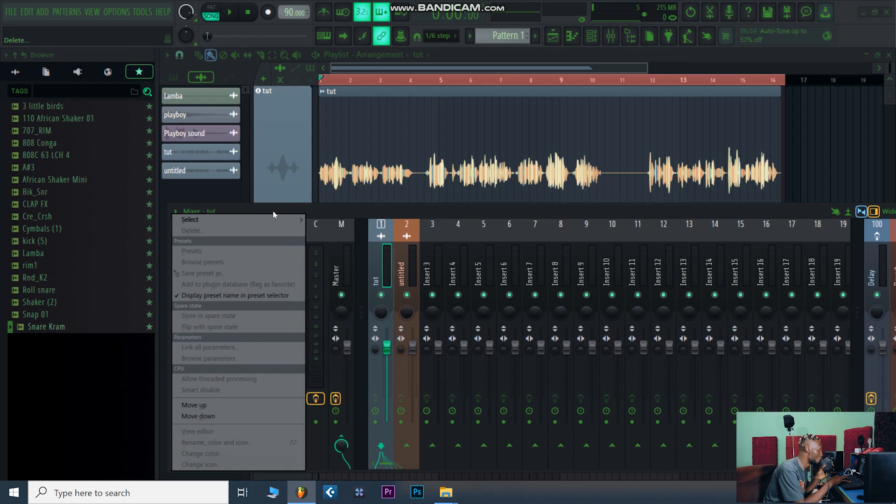
{"action": "mouse_move", "coordinate": [274, 220]}
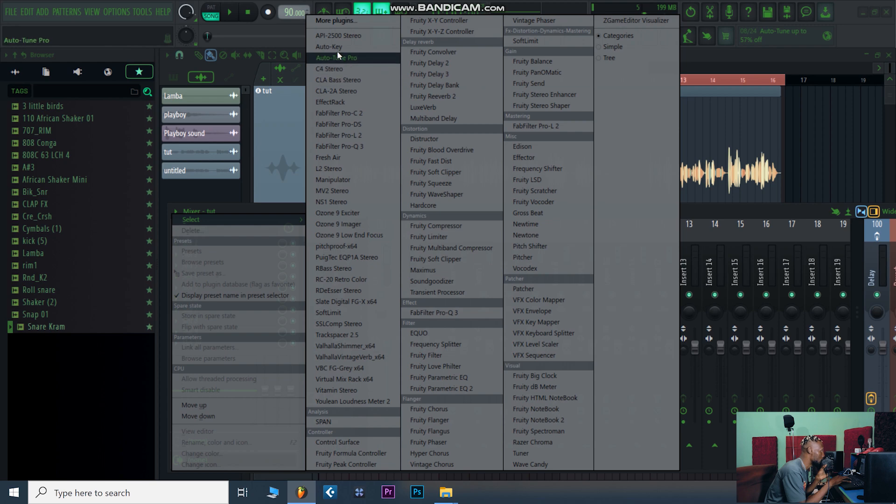
{"action": "left_click", "coordinate": [340, 21]}
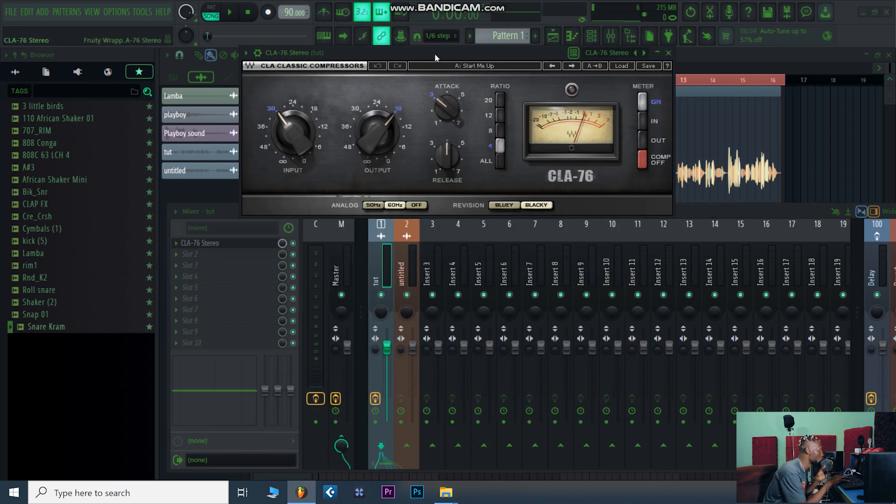
{"action": "left_click_drag", "start_coordinate": [435, 54], "coordinate": [493, 45]}
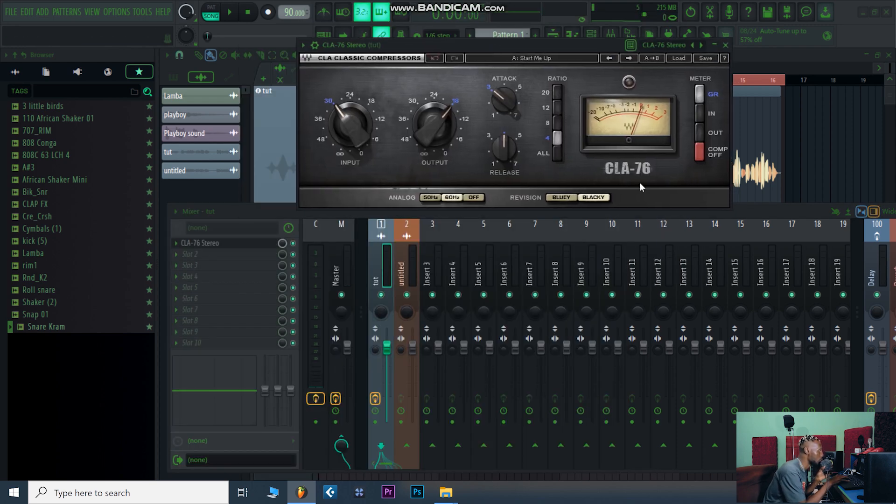
Set the CLA-76 revision to Bluey and its analog option to Off, keeping the compressor window fully in view.
{"action": "left_click", "coordinate": [562, 198]}
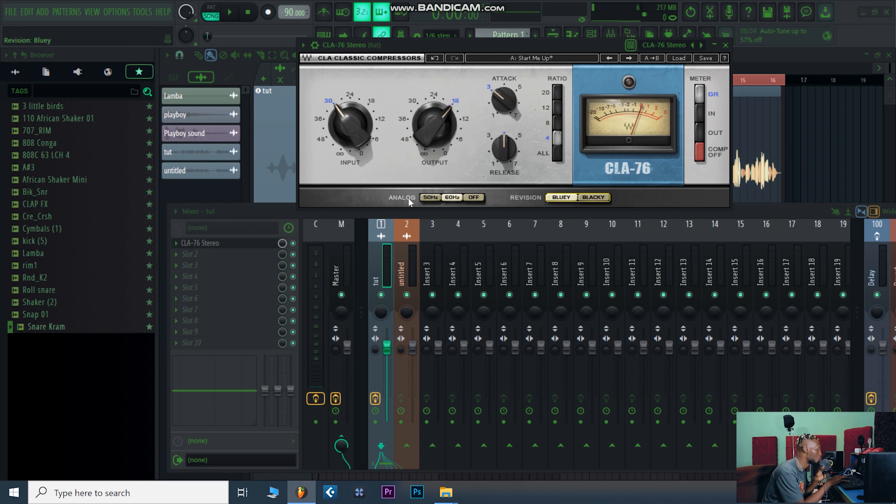
{"action": "left_click", "coordinate": [473, 197]}
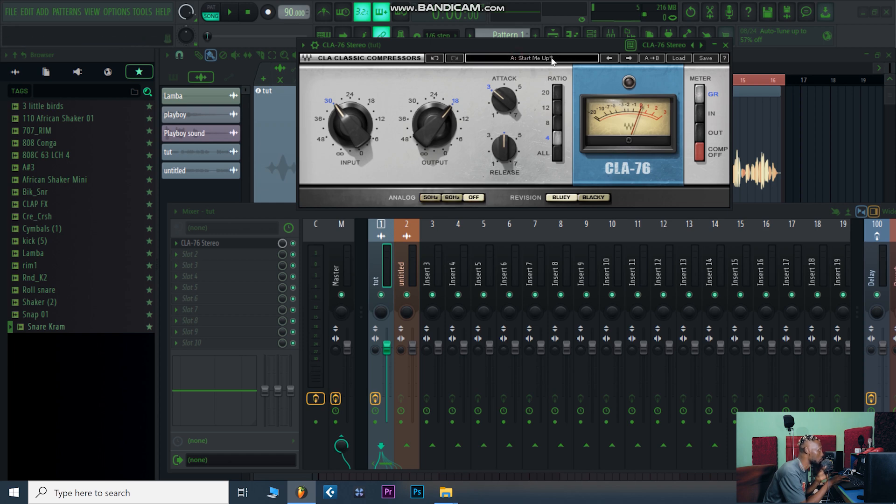
{"action": "left_click_drag", "start_coordinate": [532, 46], "coordinate": [593, 95]}
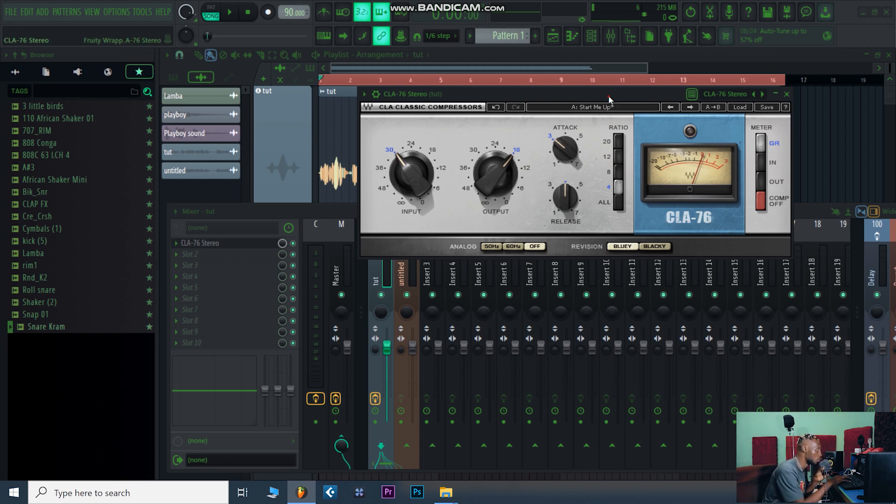
{"action": "left_click_drag", "start_coordinate": [609, 95], "coordinate": [588, 102]}
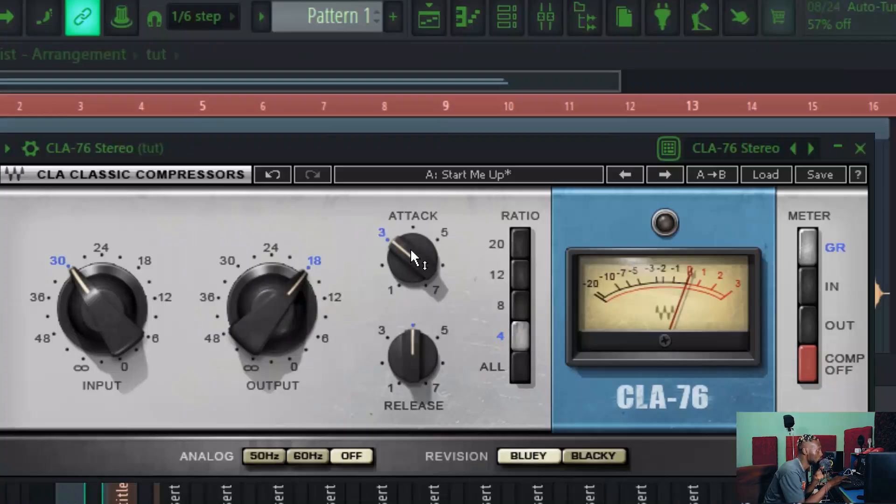
{"action": "left_click_drag", "start_coordinate": [543, 164], "coordinate": [543, 183]}
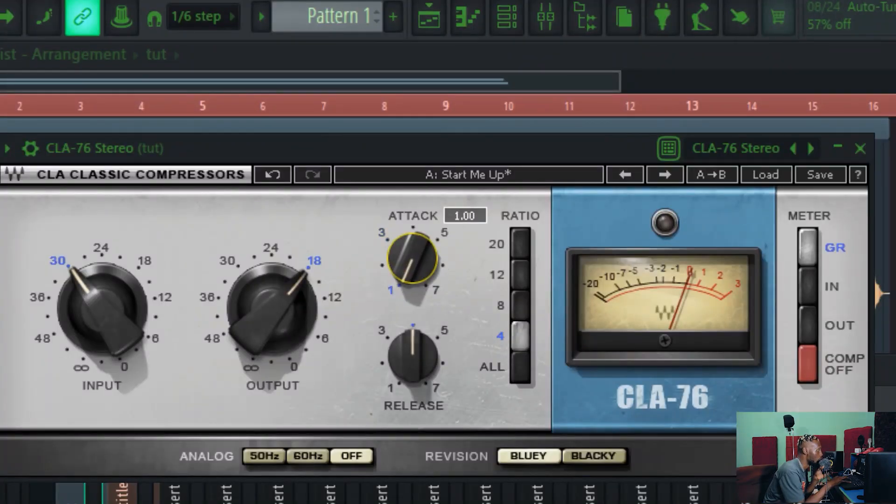
{"action": "left_click_drag", "start_coordinate": [413, 259], "coordinate": [414, 196]}
{"action": "left_click_drag", "start_coordinate": [413, 259], "coordinate": [413, 302]}
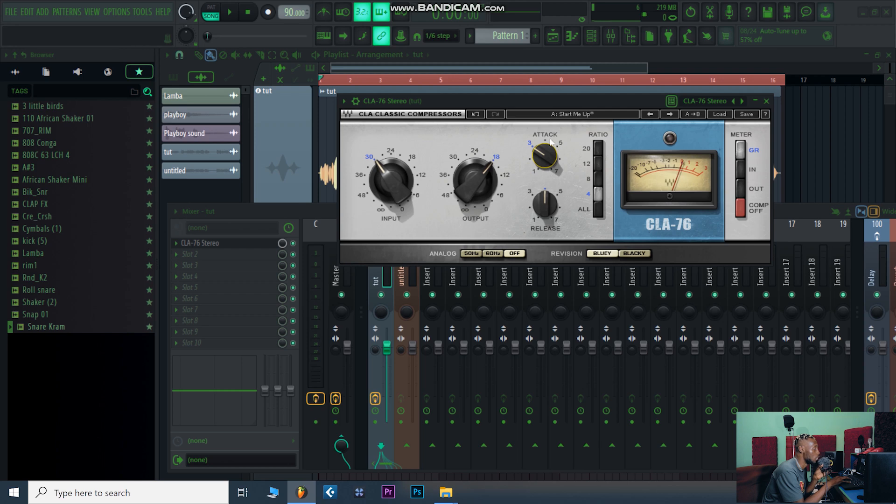
Set both the attack and the release of the CLA-76 to 7.
{"action": "left_click_drag", "start_coordinate": [387, 100], "coordinate": [436, 209]}
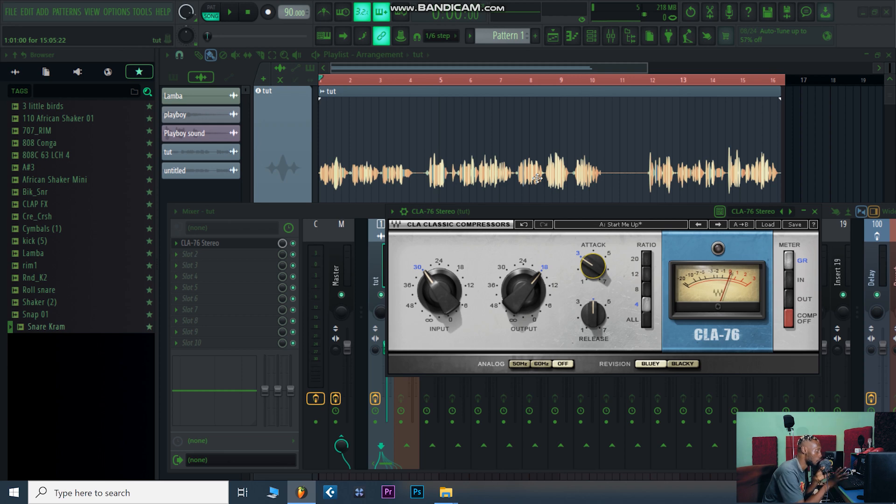
{"action": "left_click_drag", "start_coordinate": [597, 269], "coordinate": [595, 268]}
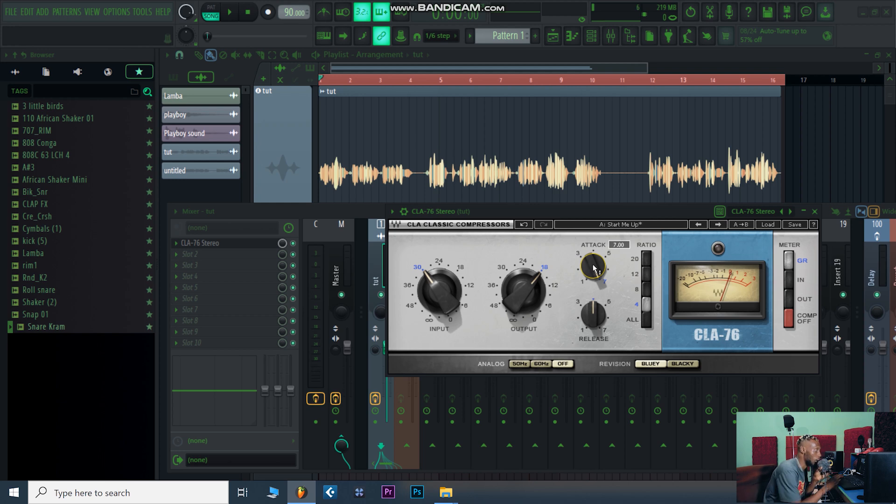
{"action": "left_click_drag", "start_coordinate": [593, 314], "coordinate": [593, 306]}
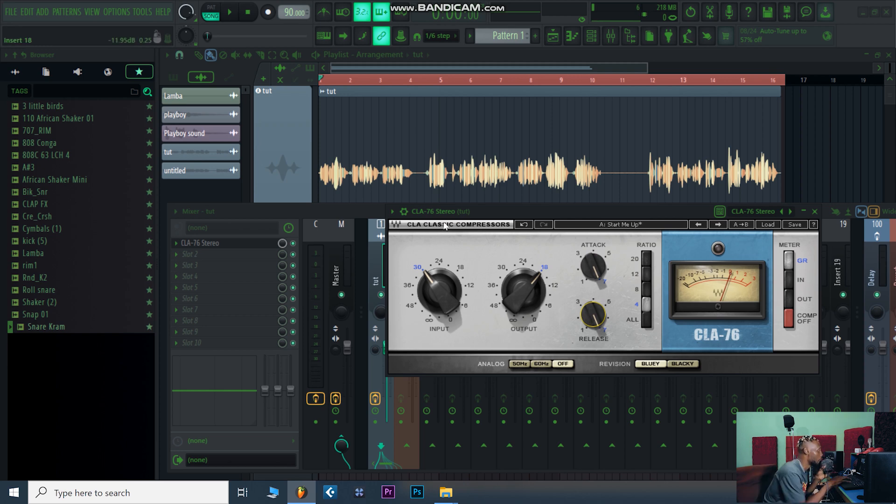
{"action": "left_click_drag", "start_coordinate": [474, 218], "coordinate": [515, 221]}
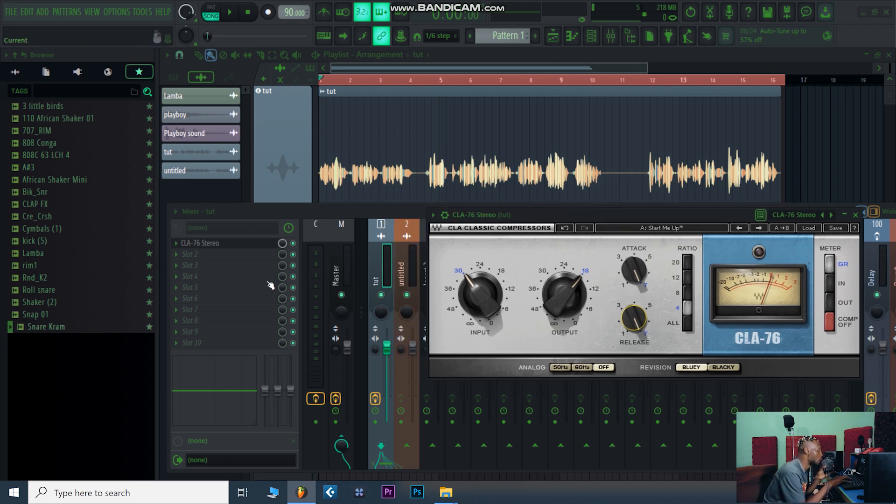
Bypass the CLA-76 on the tut track and play the uncompressed vocal to check its level.
{"action": "left_click", "coordinate": [293, 244]}
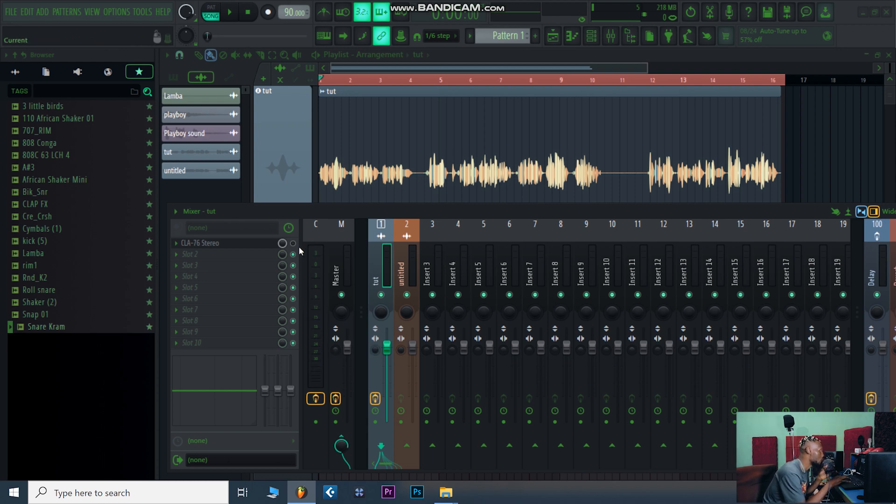
{"action": "key", "text": "space"}
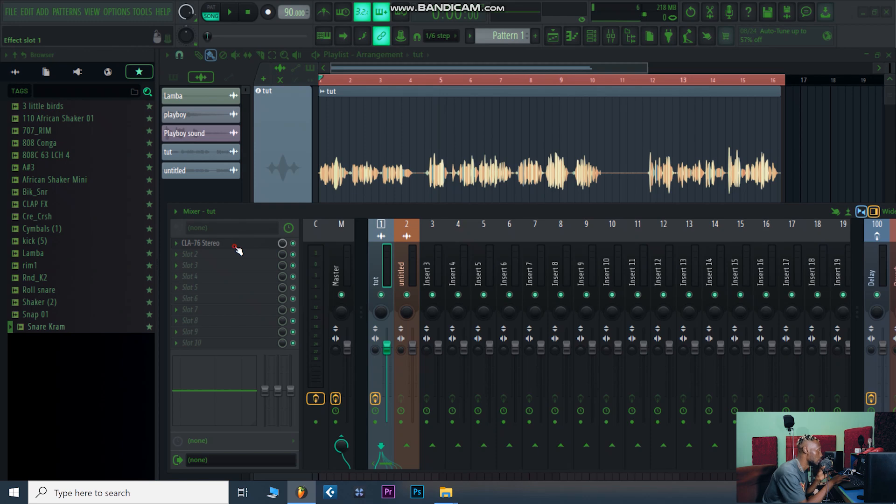
Reopen the CLA-76 and lower its input to -31.7 while playing the vocal and watching the gain reduction needle.
{"action": "left_click", "coordinate": [236, 247]}
{"action": "left_click_drag", "start_coordinate": [567, 222], "coordinate": [530, 212]}
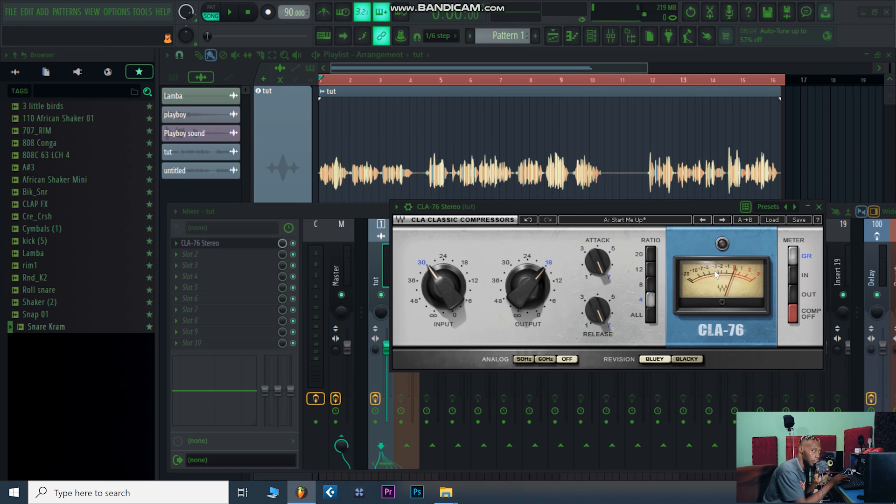
{"action": "key", "text": "space"}
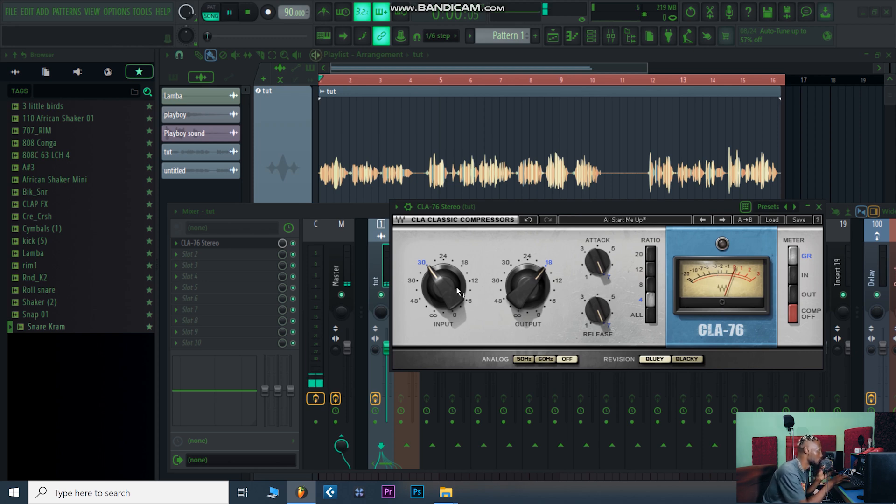
{"action": "mouse_move", "coordinate": [433, 287]}
{"action": "scroll", "coordinate": [433, 287], "scroll_direction": "down", "scroll_amount": 1}
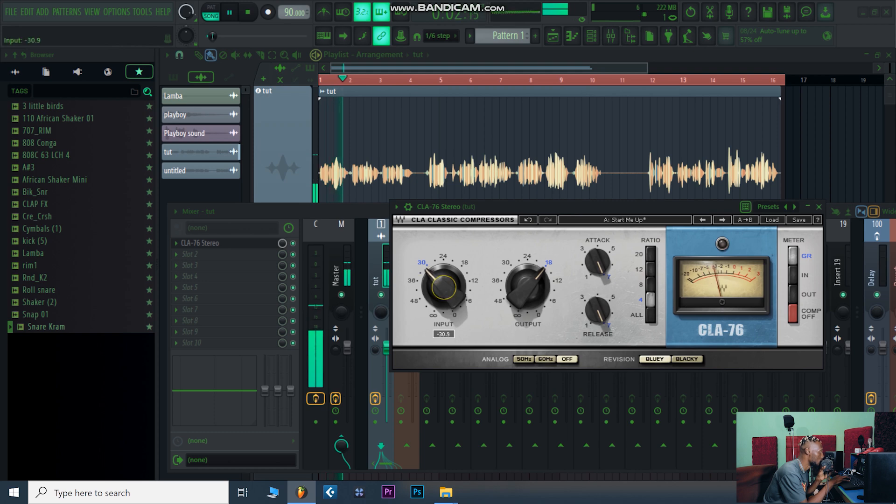
{"action": "left_click_drag", "start_coordinate": [434, 291], "coordinate": [434, 290]}
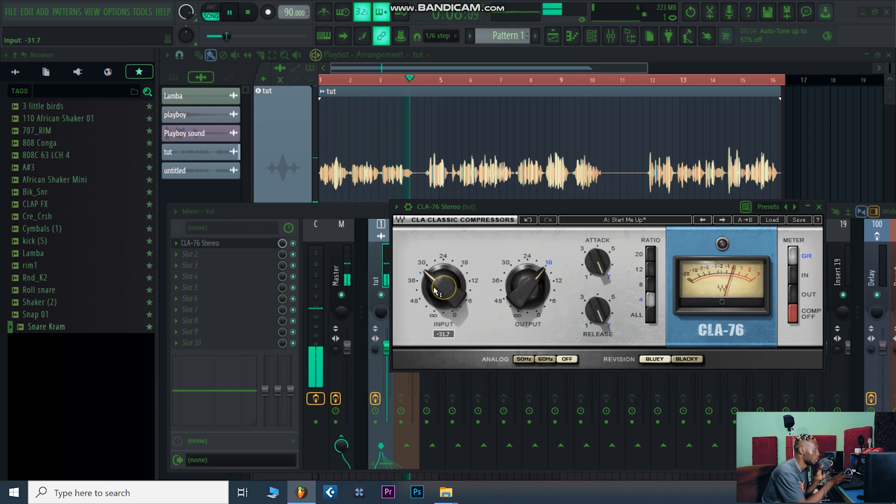
{"action": "key", "text": "space"}
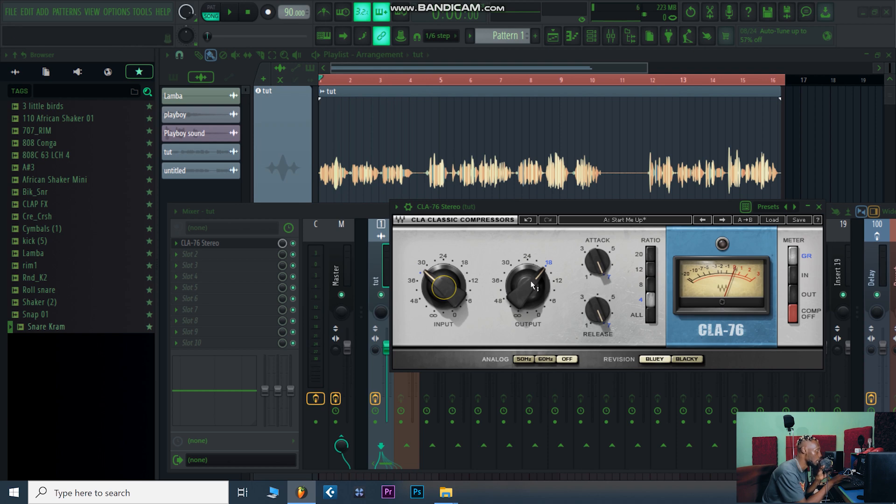
Play the compressed vocal to check the CLA-76 output level against the mixer's peak meter.
{"action": "mouse_move", "coordinate": [528, 286]}
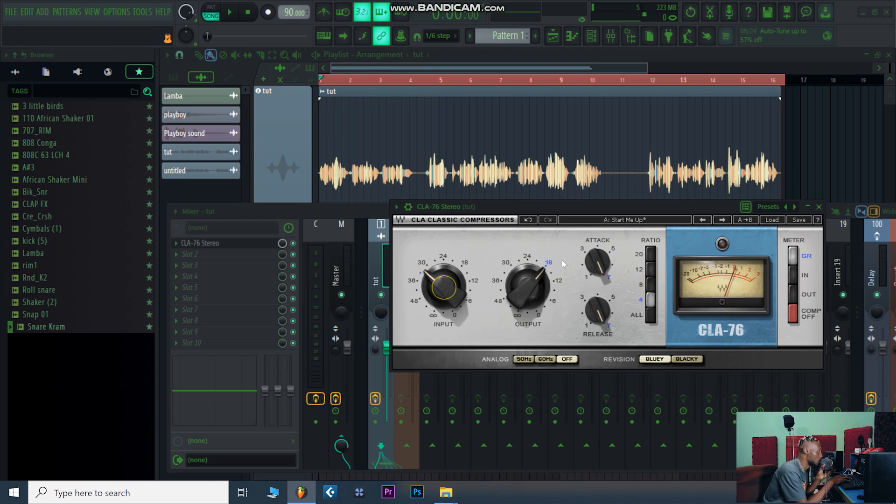
{"action": "key", "text": "space"}
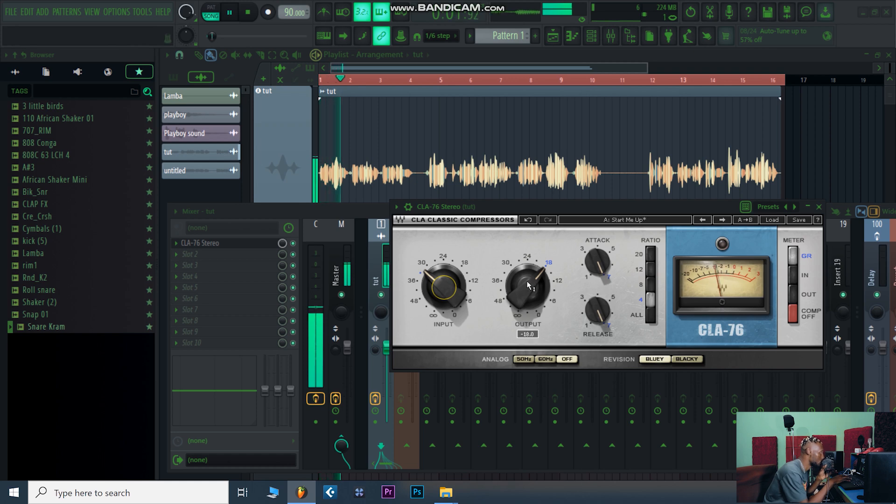
{"action": "key", "text": "space"}
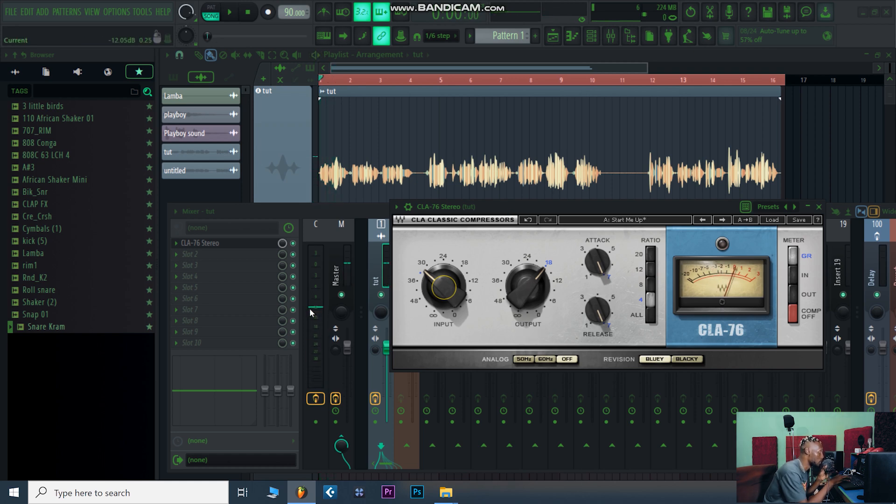
{"action": "key", "text": "space"}
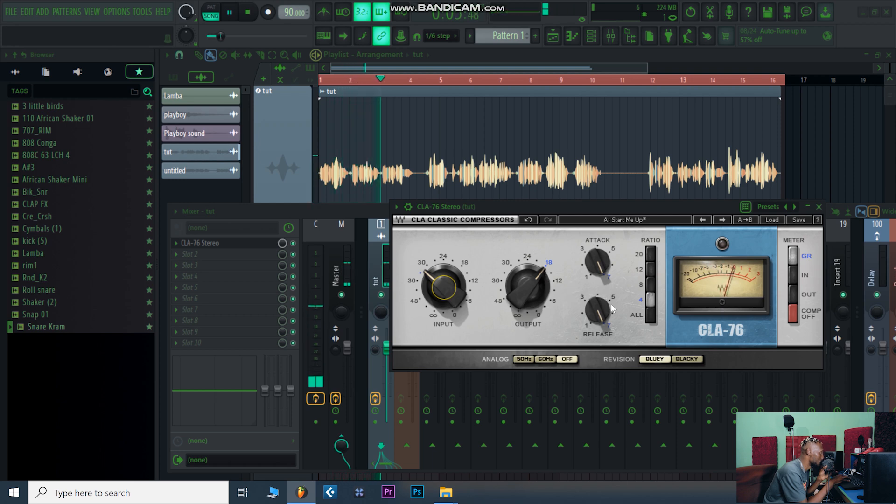
{"action": "key", "text": "space"}
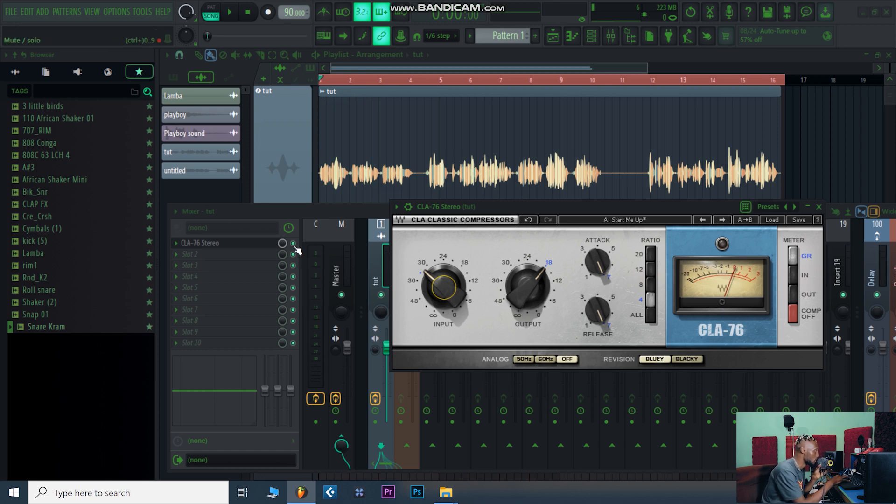
Load the CLA-2A Stereo compressor into the tut track's second effect slot.
{"action": "left_click", "coordinate": [249, 254]}
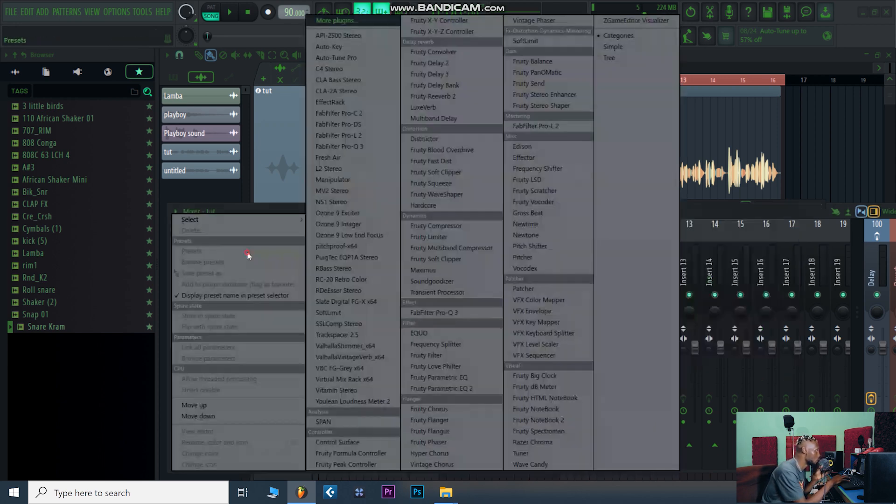
{"action": "left_click", "coordinate": [337, 90]}
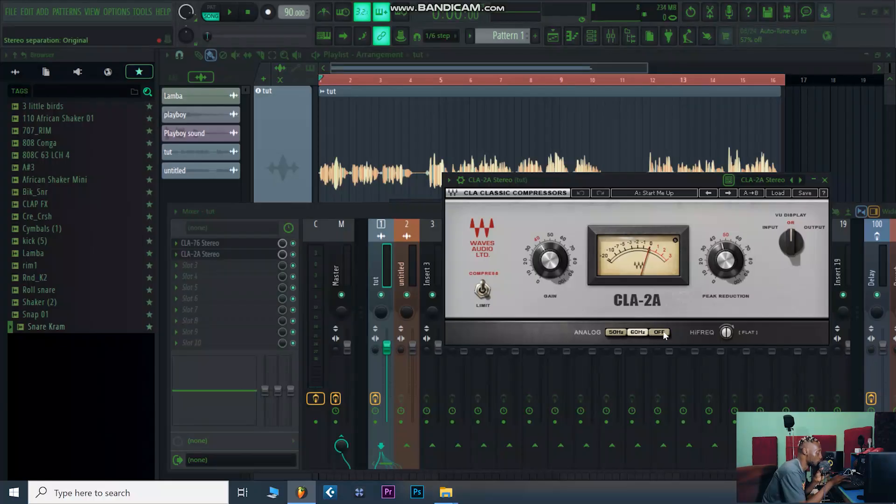
Switch off the CLA-2A's analog modelling and cycle its VU display through input and output back to gain reduction.
{"action": "left_click", "coordinate": [660, 332]}
{"action": "left_click", "coordinate": [727, 332]}
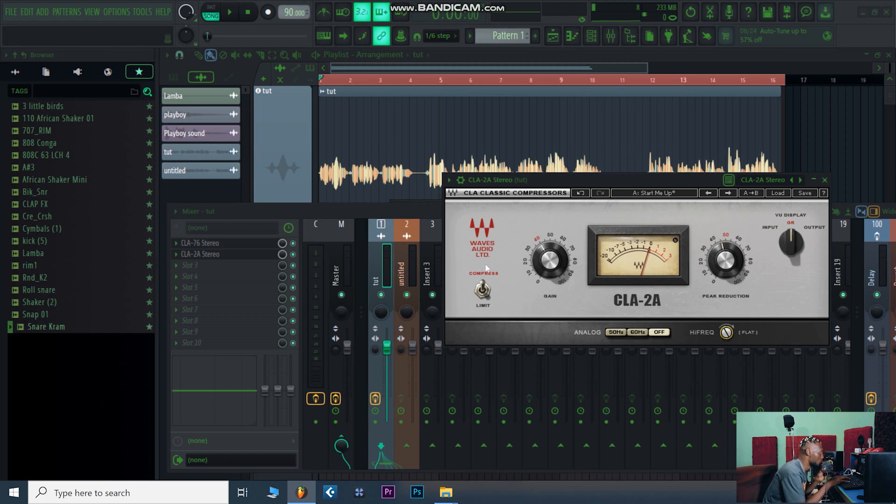
{"action": "left_click", "coordinate": [766, 228]}
{"action": "left_click", "coordinate": [815, 228]}
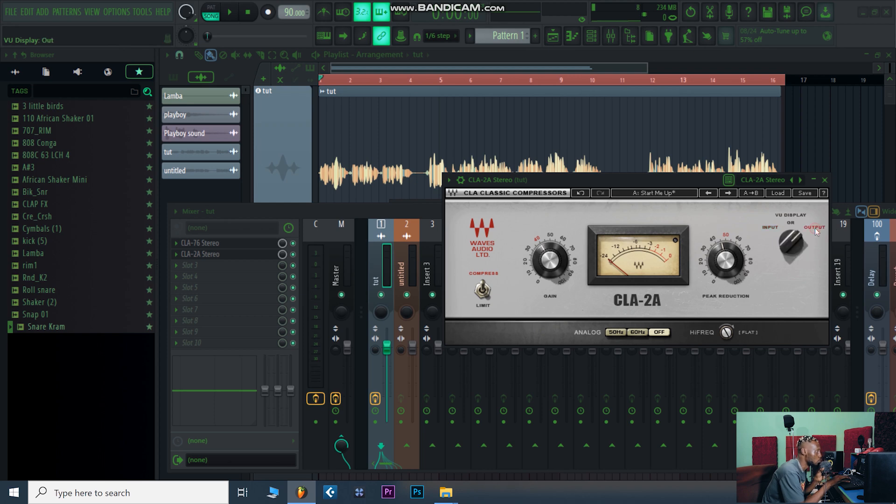
{"action": "left_click", "coordinate": [791, 223]}
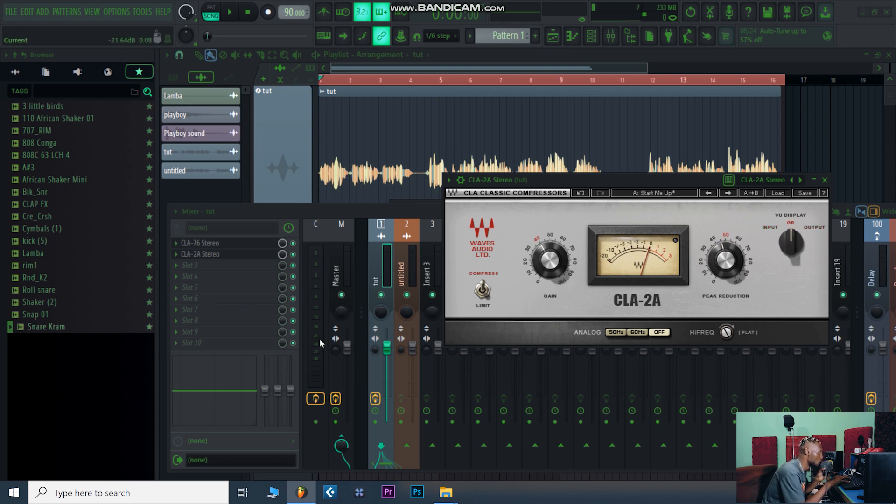
Play the vocal and check the CLA-2A's peak reduction setting against its gain reduction needle.
{"action": "left_click_drag", "start_coordinate": [595, 181], "coordinate": [605, 184]}
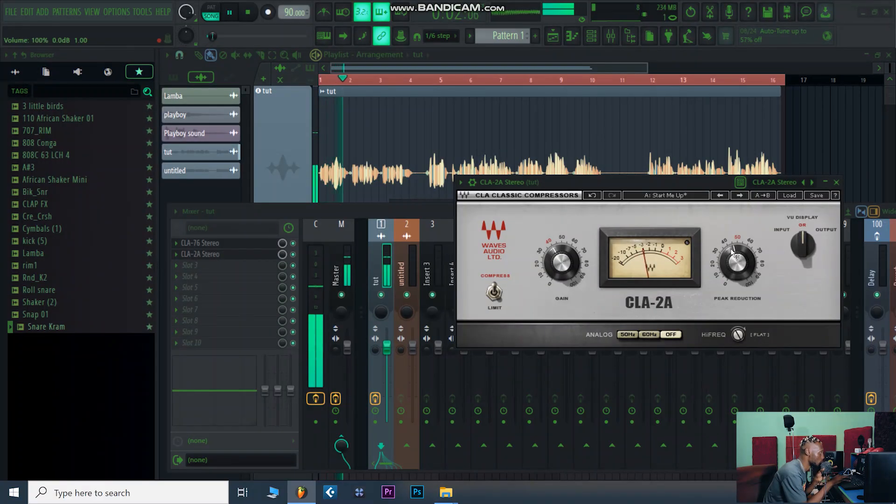
{"action": "mouse_move", "coordinate": [735, 256]}
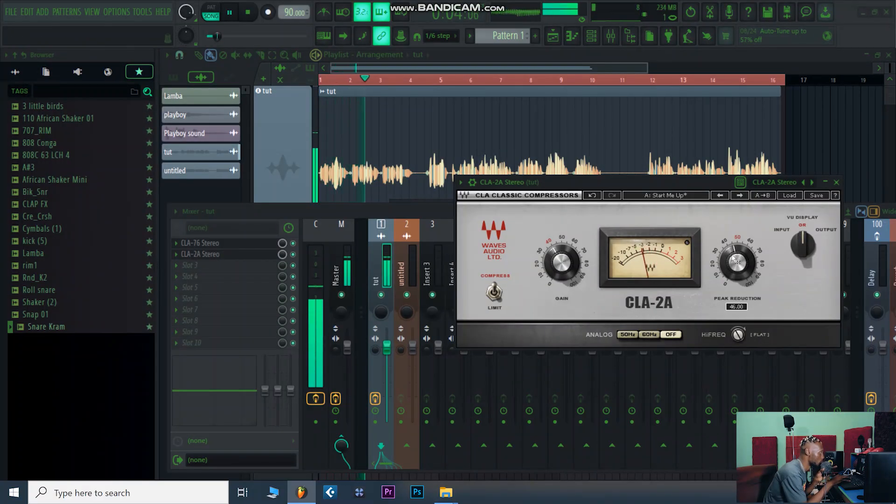
{"action": "key", "text": "space"}
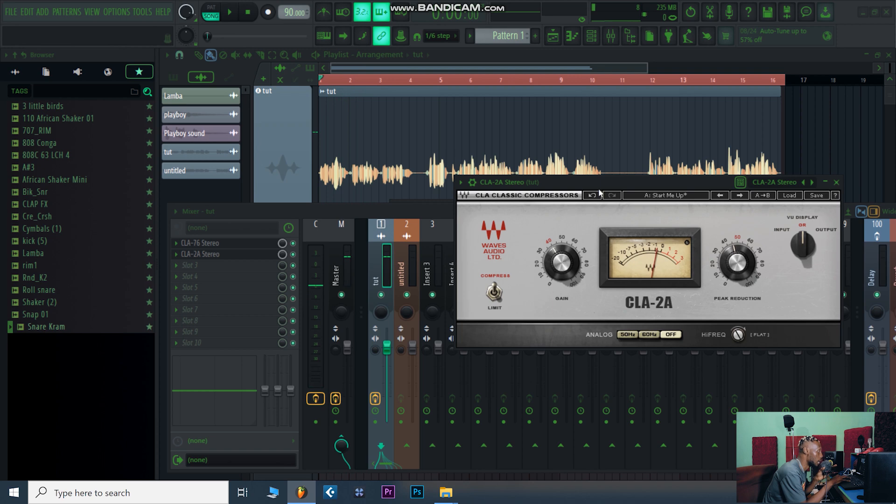
Lower the CLA-2A's gain to 34.20 while playing the vocal, matching its output against the mixer meters.
{"action": "left_click_drag", "start_coordinate": [626, 185], "coordinate": [631, 183]}
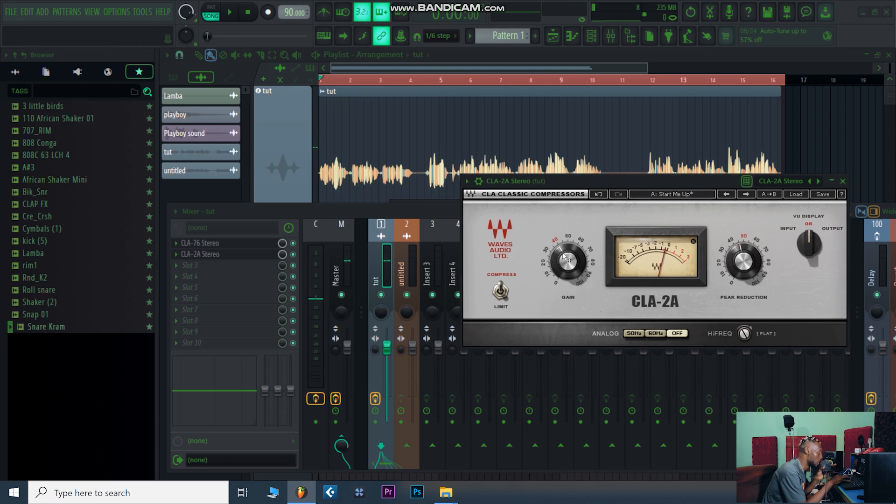
{"action": "mouse_move", "coordinate": [566, 259]}
{"action": "key", "text": "space"}
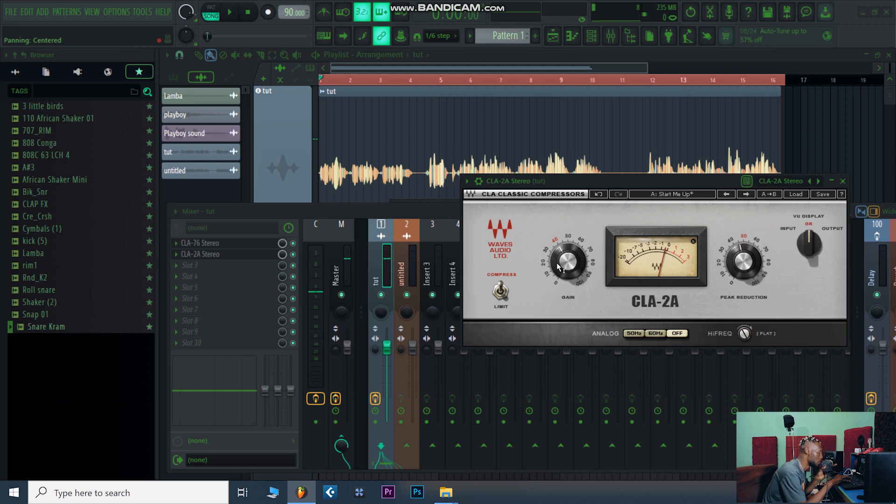
{"action": "key", "text": "space"}
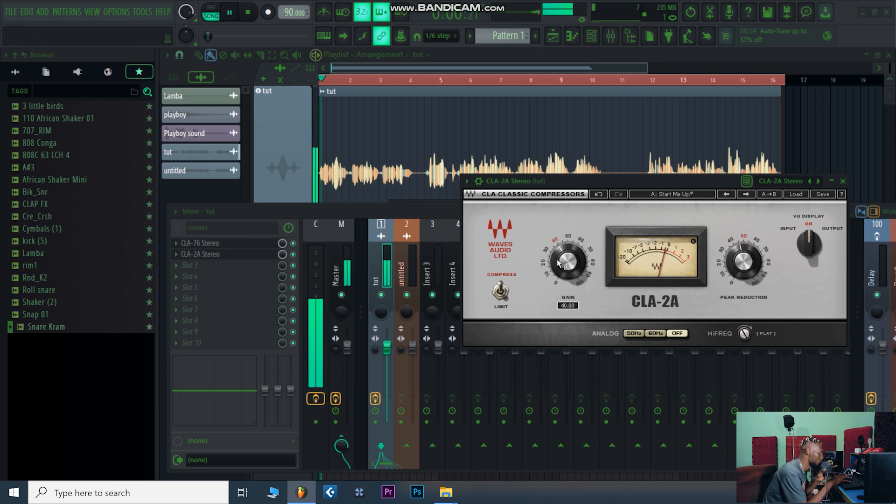
{"action": "left_click_drag", "start_coordinate": [561, 267], "coordinate": [561, 273]}
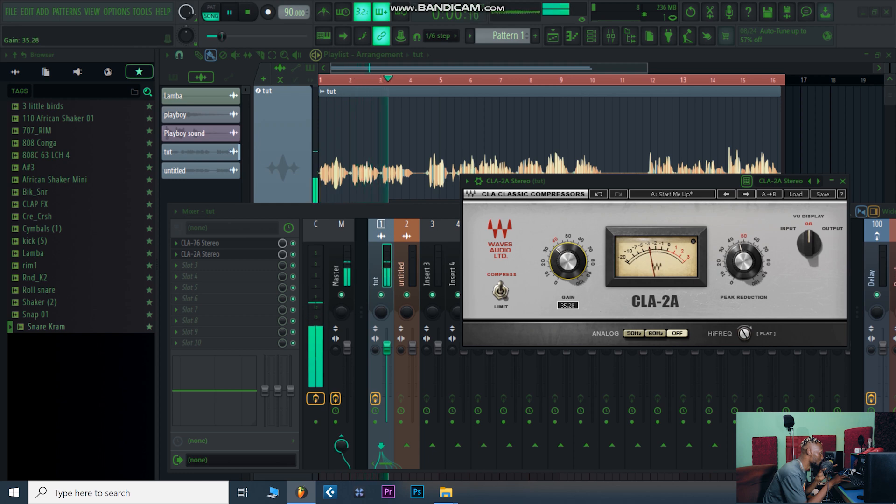
{"action": "left_click_drag", "start_coordinate": [561, 272], "coordinate": [561, 271]}
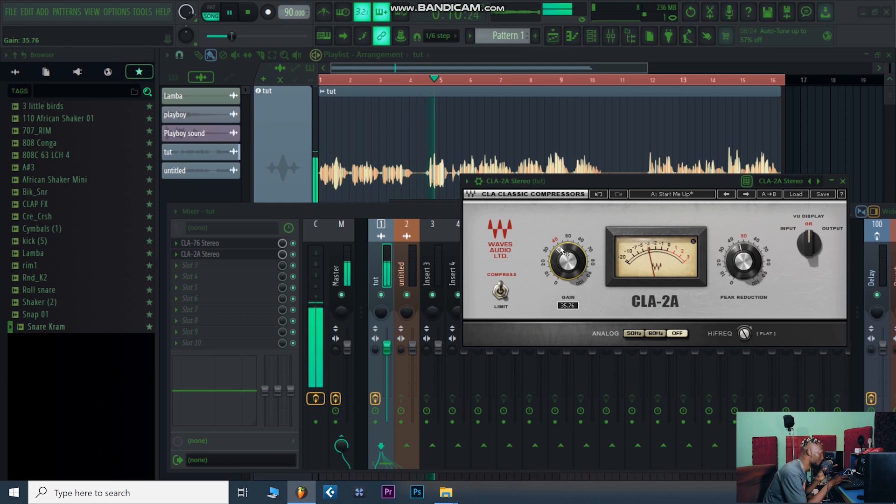
{"action": "left_click_drag", "start_coordinate": [561, 272], "coordinate": [561, 276]}
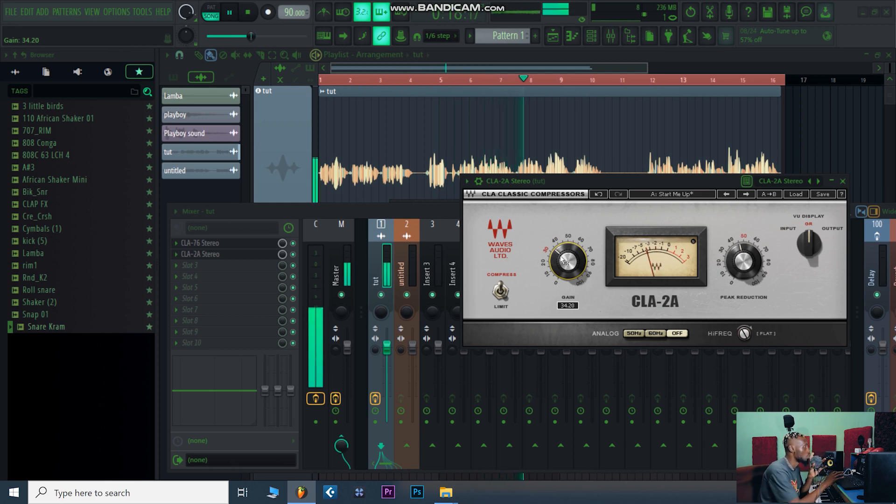
{"action": "key", "text": "space"}
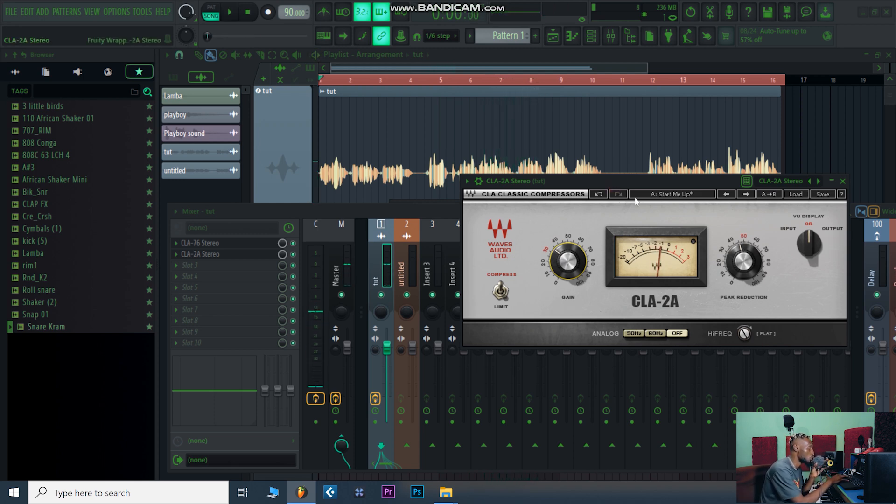
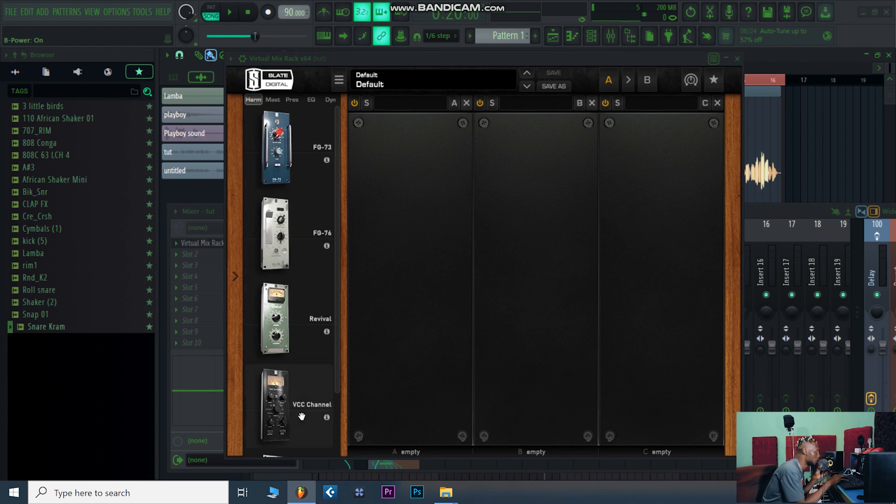
Load the VCC Channel module into the Virtual Mix Rack's first slot and enable its noise reduction.
{"action": "left_click_drag", "start_coordinate": [298, 413], "coordinate": [421, 369]}
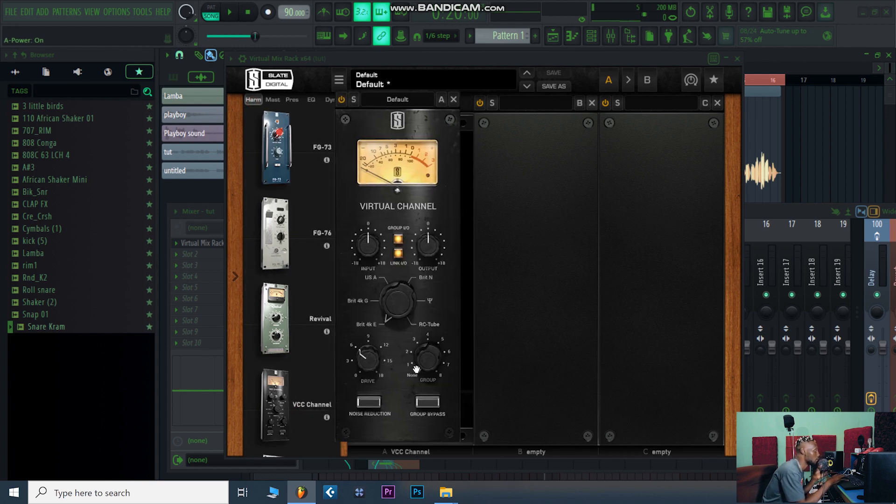
{"action": "left_click_drag", "start_coordinate": [447, 58], "coordinate": [476, 54]}
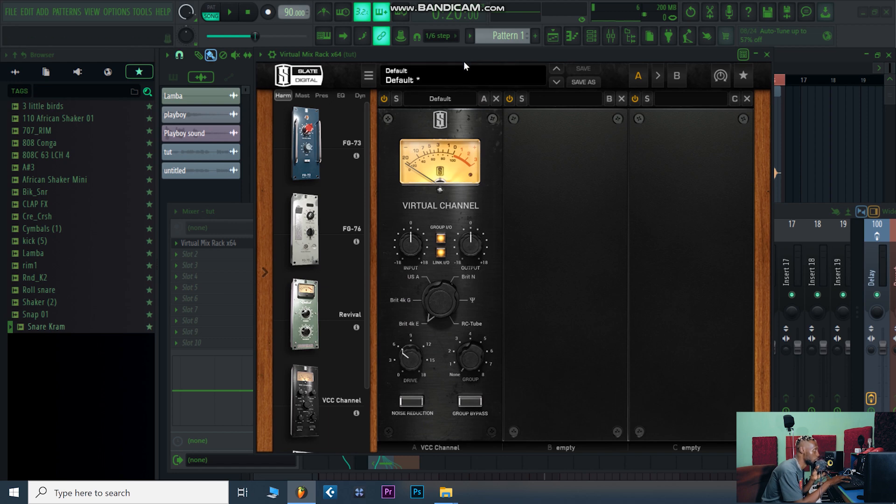
{"action": "left_click_drag", "start_coordinate": [481, 55], "coordinate": [463, 51]}
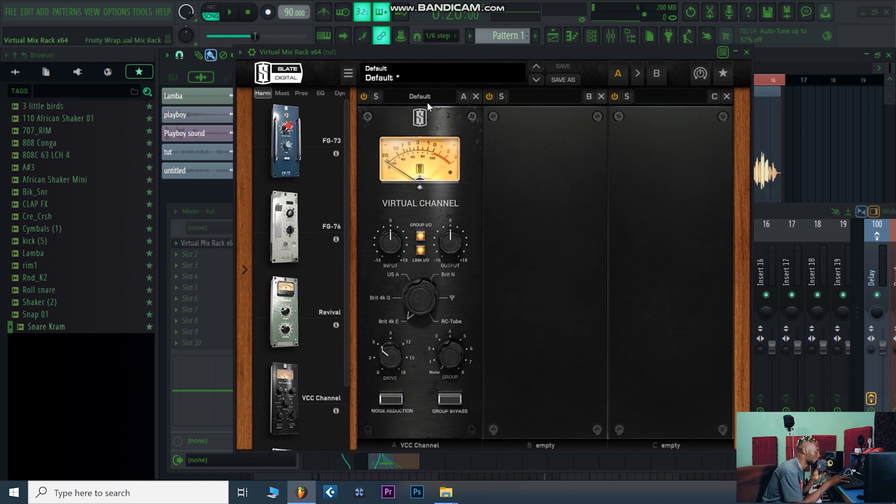
{"action": "left_click", "coordinate": [391, 395]}
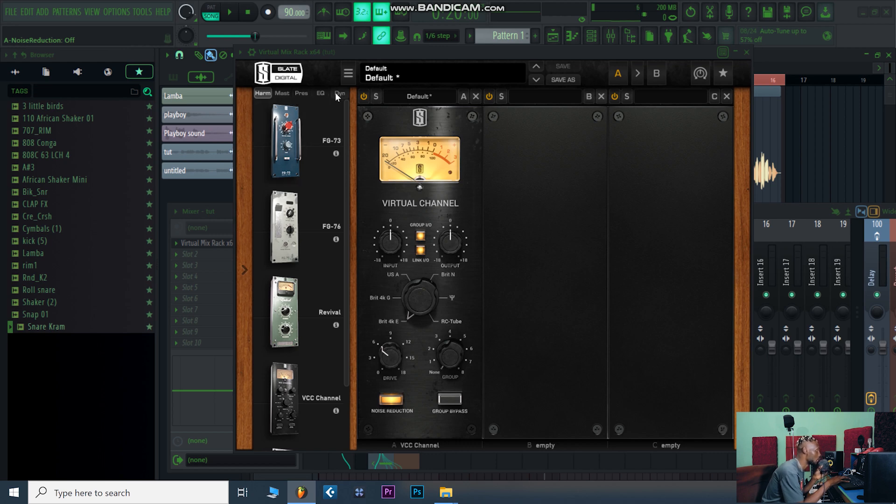
Add the FG-N equalizer to the rack's second slot and set its high-pass filter to about 101 Hz.
{"action": "left_click", "coordinate": [319, 93]}
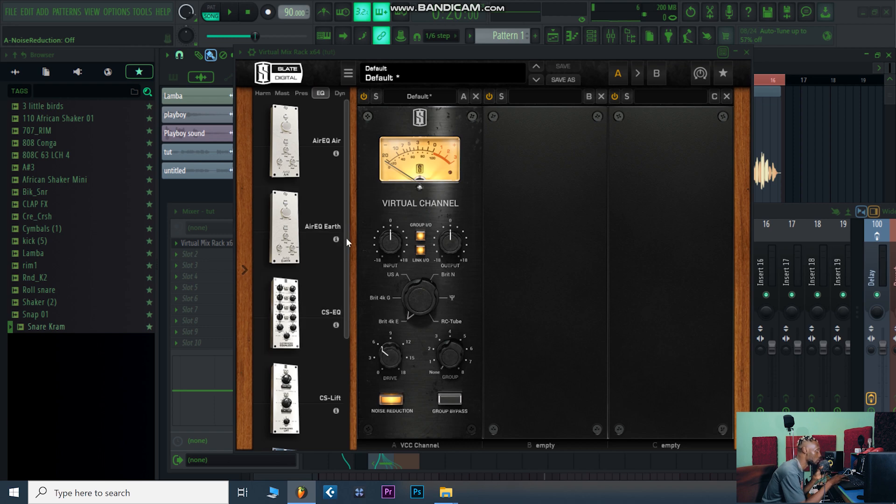
{"action": "left_click_drag", "start_coordinate": [346, 240], "coordinate": [341, 356]}
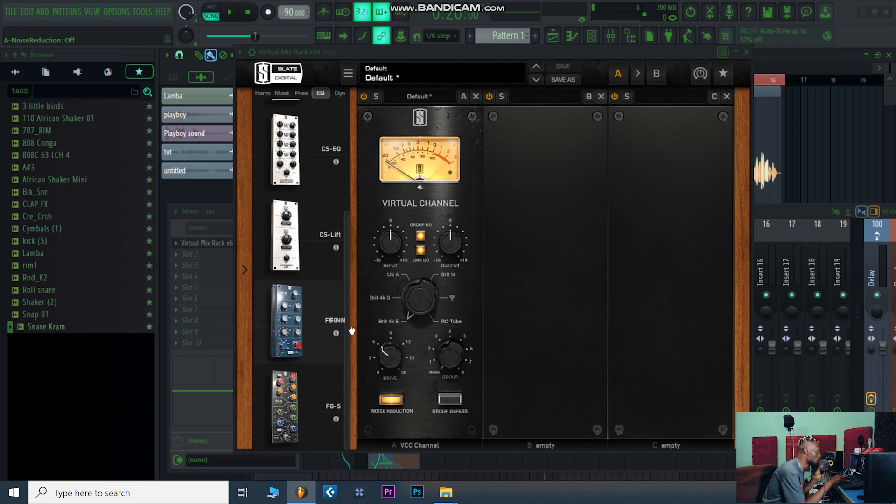
{"action": "left_click_drag", "start_coordinate": [343, 333], "coordinate": [500, 326]}
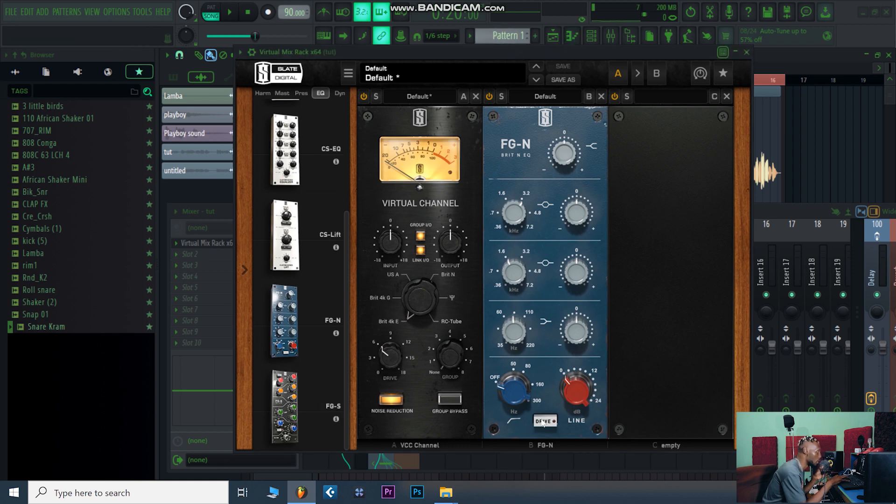
{"action": "left_click_drag", "start_coordinate": [506, 385], "coordinate": [467, 271]}
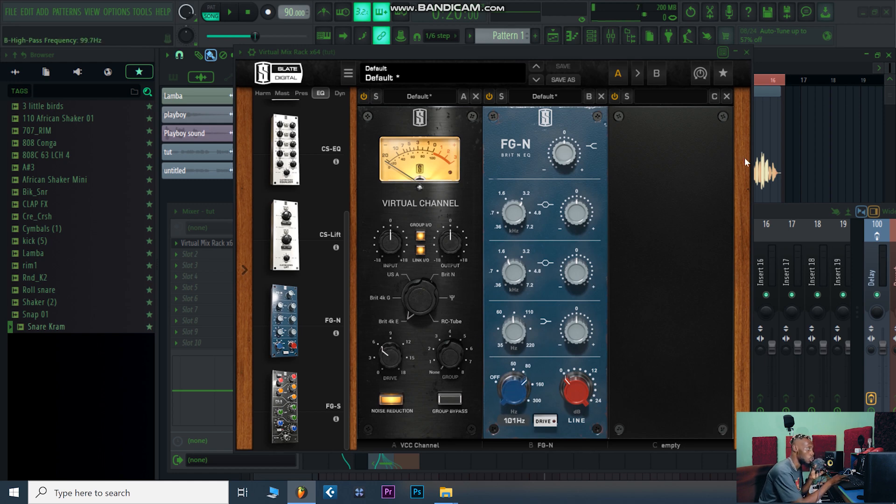
Add the FG-116 Modern compressor from the dynamics modules to the rack's third slot.
{"action": "left_click_drag", "start_coordinate": [560, 50], "coordinate": [534, 47]}
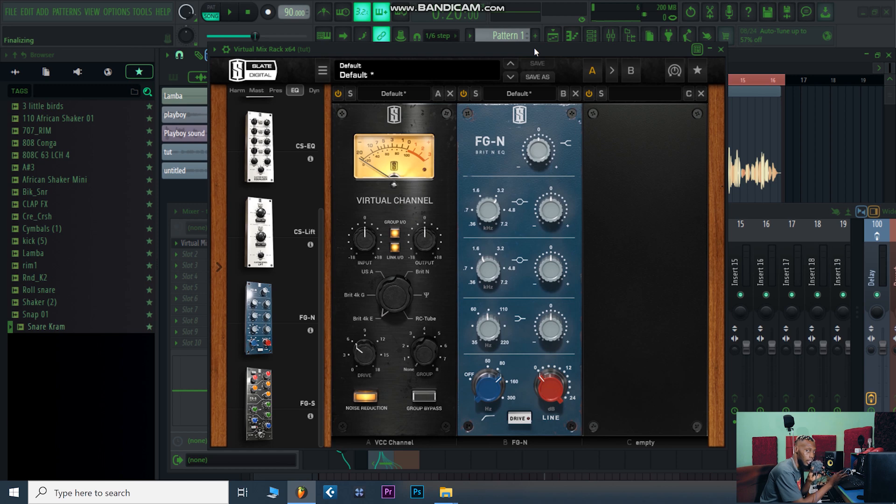
{"action": "left_click", "coordinate": [312, 89]}
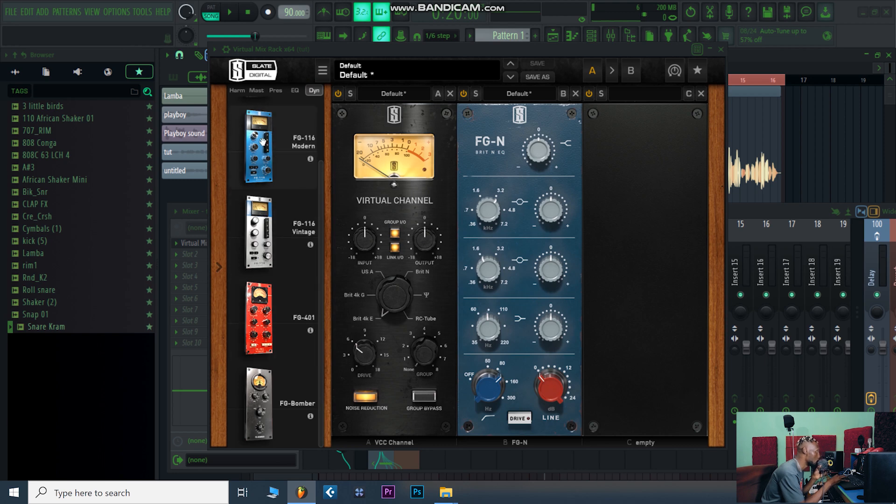
{"action": "left_click_drag", "start_coordinate": [321, 262], "coordinate": [331, 179]}
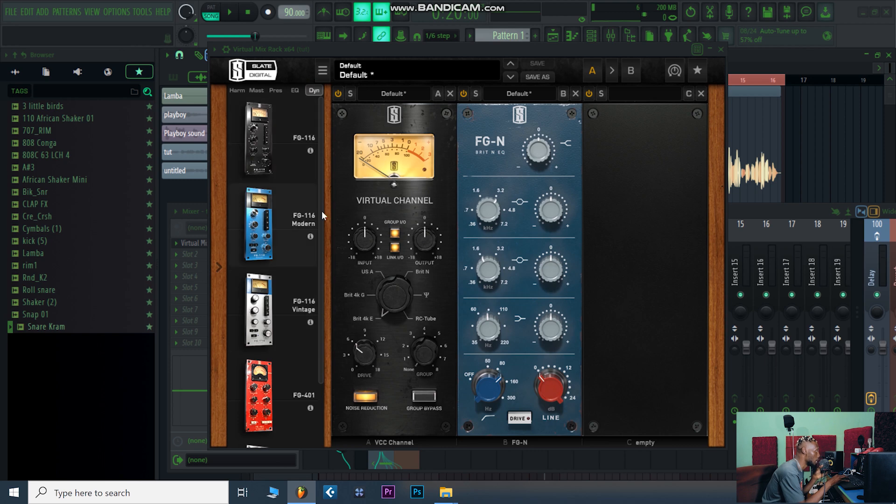
{"action": "left_click_drag", "start_coordinate": [260, 224], "coordinate": [634, 221]}
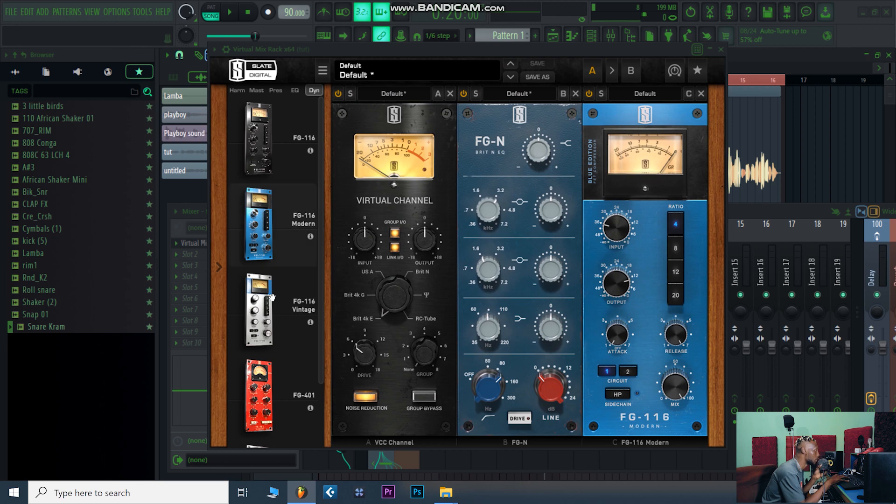
Add the Trimmer module as the fourth slot of the rack and collapse the module browser.
{"action": "left_click", "coordinate": [256, 92]}
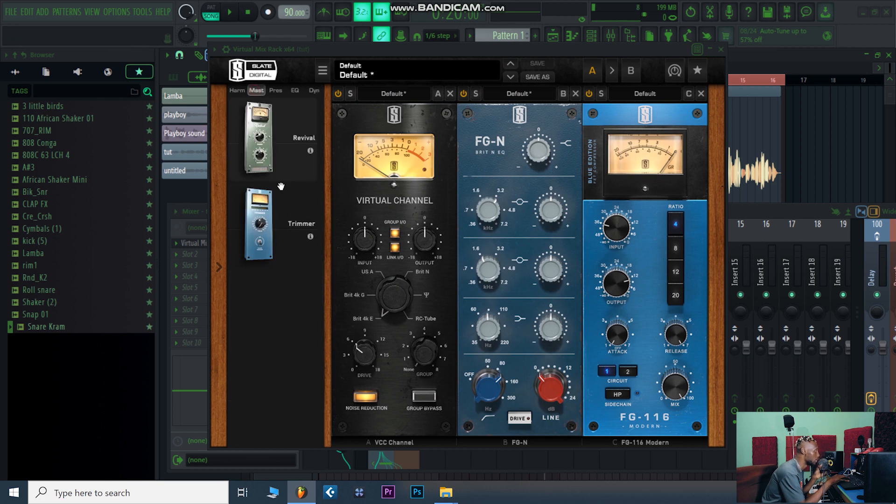
{"action": "double_click", "coordinate": [273, 233]}
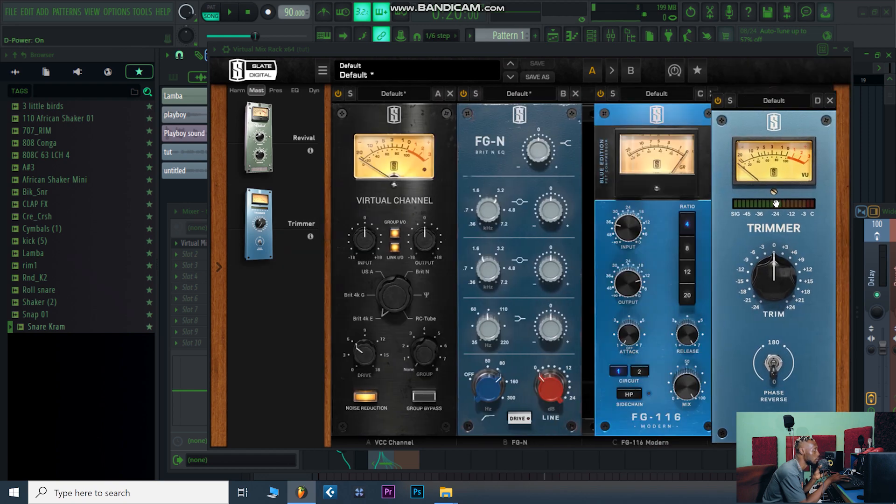
{"action": "left_click_drag", "start_coordinate": [787, 206], "coordinate": [787, 206]}
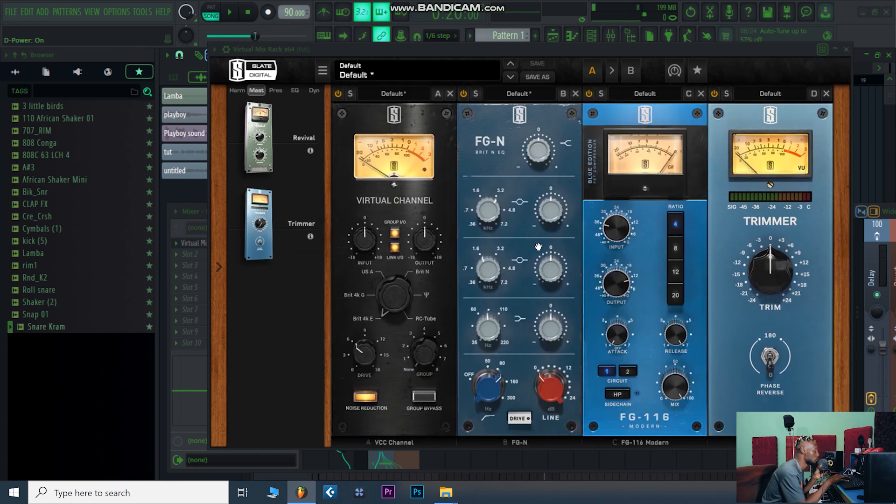
{"action": "left_click", "coordinate": [217, 270]}
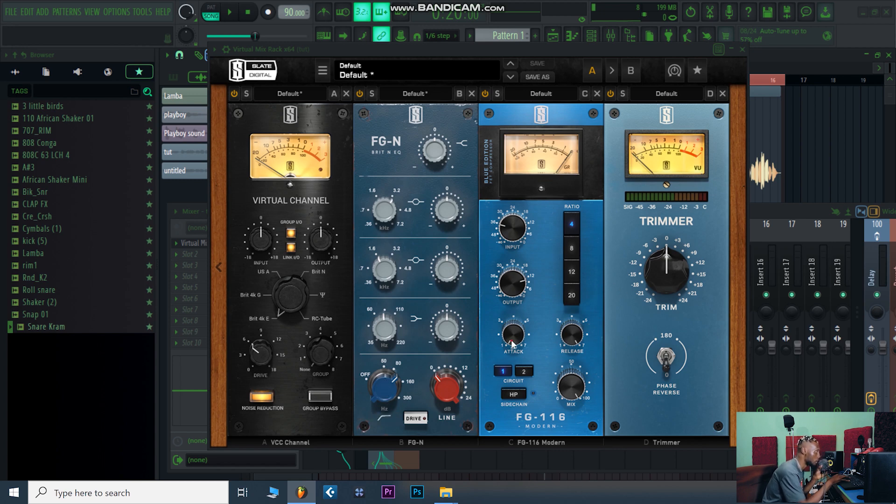
Set the FG-116 Modern's attack to 7.00 and adjust its release.
{"action": "left_click_drag", "start_coordinate": [515, 335], "coordinate": [492, 141]}
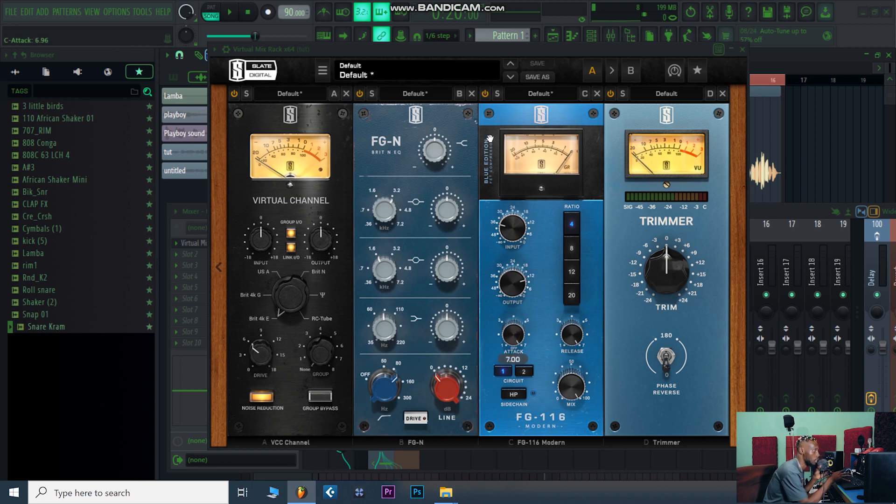
{"action": "left_click", "coordinate": [572, 336]}
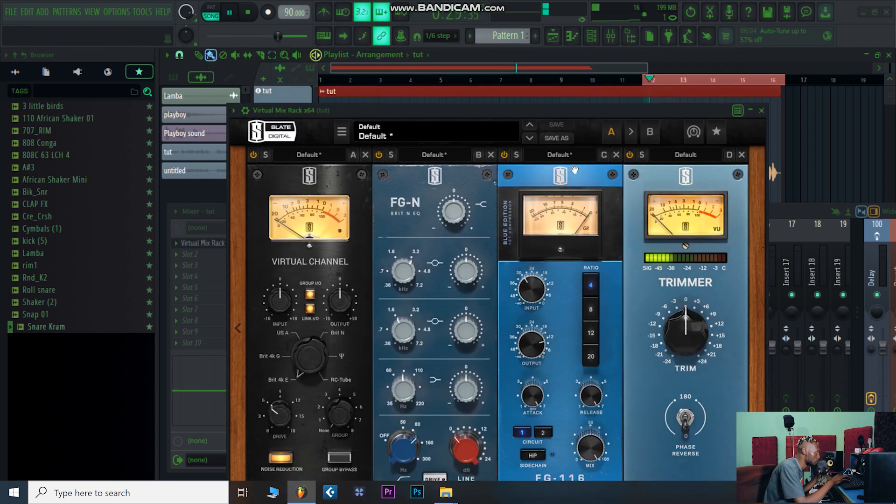
Play the looped vocal section and watch the FG-116 Modern's gain reduction needle and the Trimmer's level meter.
{"action": "mouse_move", "coordinate": [528, 293]}
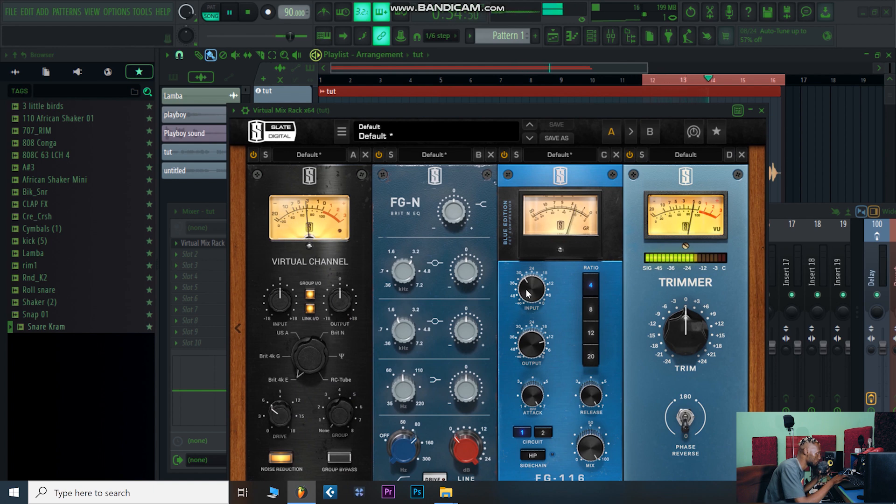
{"action": "key", "text": "space"}
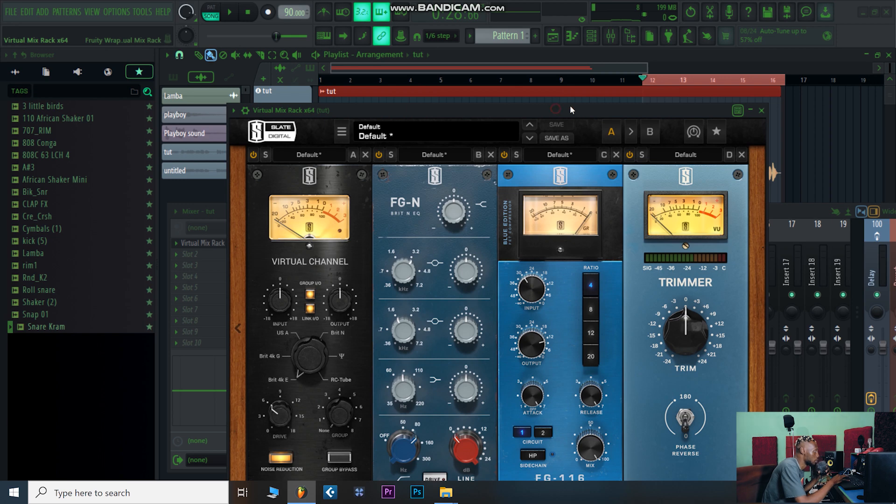
{"action": "left_click_drag", "start_coordinate": [558, 109], "coordinate": [576, 103]}
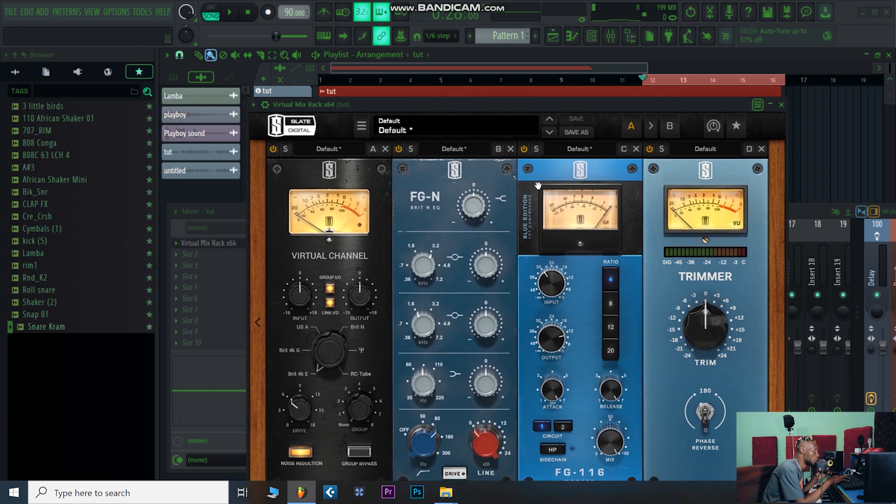
Set the FG-116 Modern's output to -12.2 dB while the looped vocal section plays.
{"action": "key", "text": "space"}
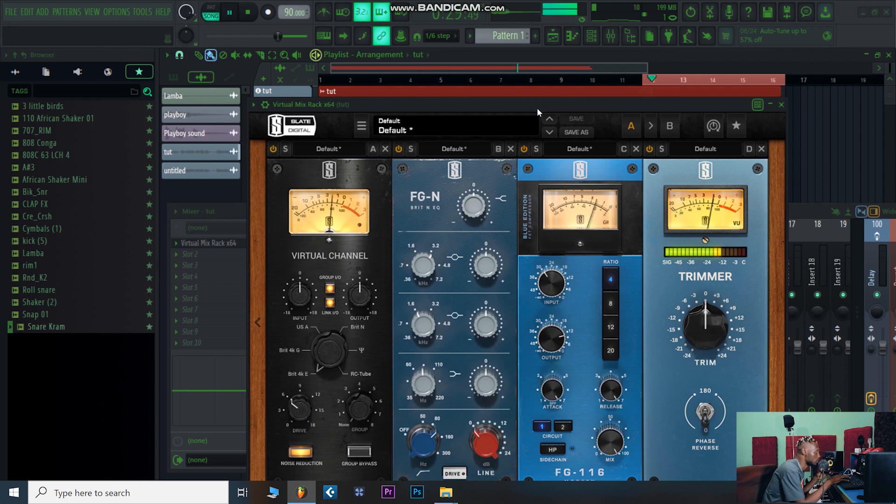
{"action": "mouse_move", "coordinate": [555, 343]}
{"action": "left_click_drag", "start_coordinate": [555, 343], "coordinate": [558, 346]}
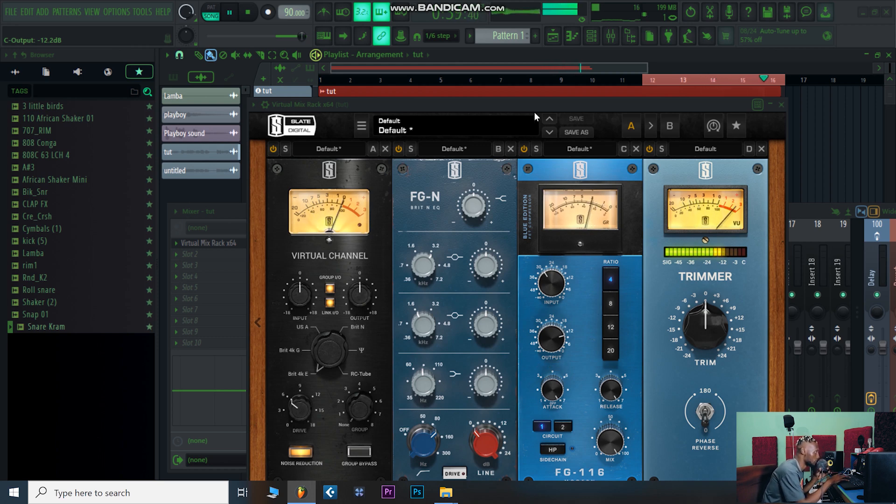
{"action": "key", "text": "space"}
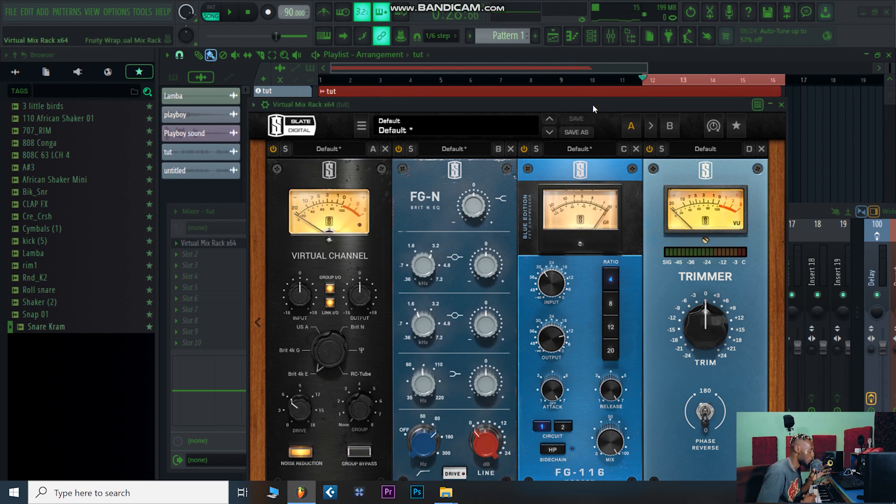
Examine the dynamics modules in the Virtual Mix Rack's module browser and close the rack window.
{"action": "left_click_drag", "start_coordinate": [592, 104], "coordinate": [616, 72]}
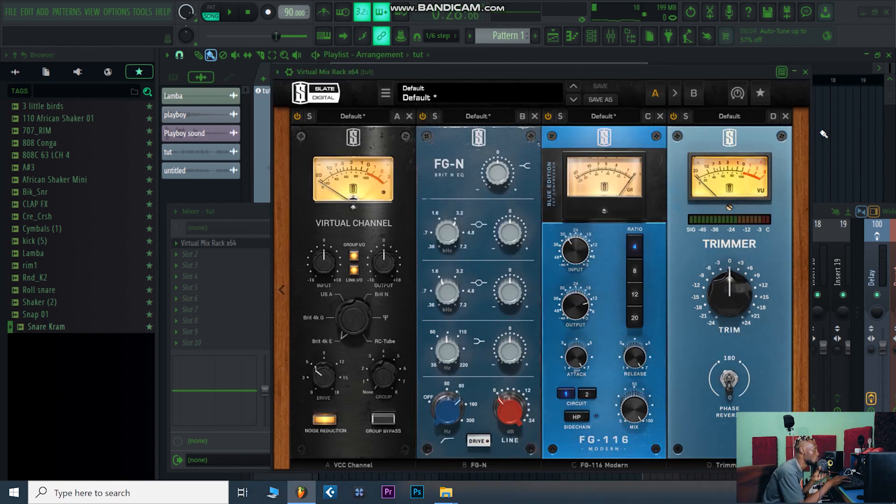
{"action": "left_click", "coordinate": [279, 284]}
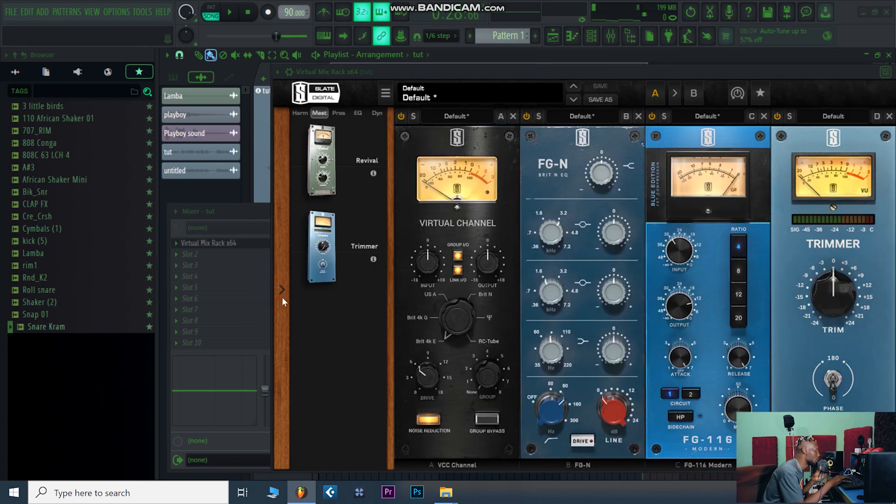
{"action": "left_click", "coordinate": [377, 113]}
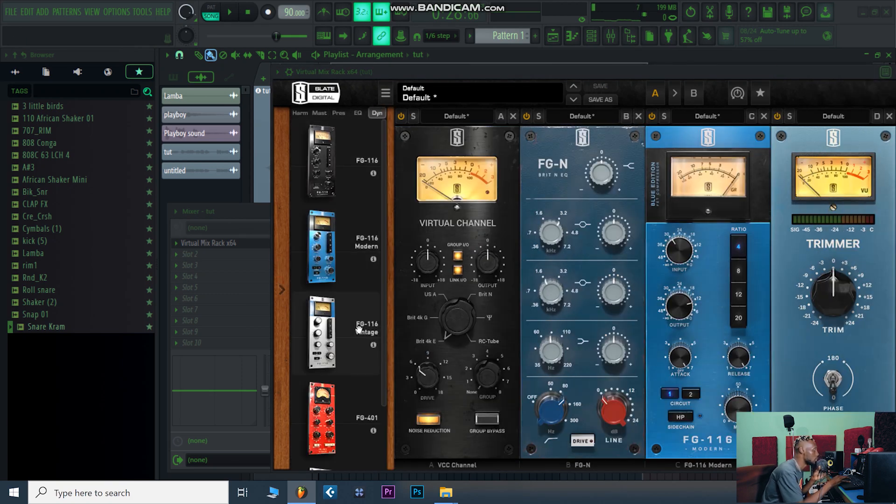
{"action": "left_click_drag", "start_coordinate": [384, 269], "coordinate": [384, 206]}
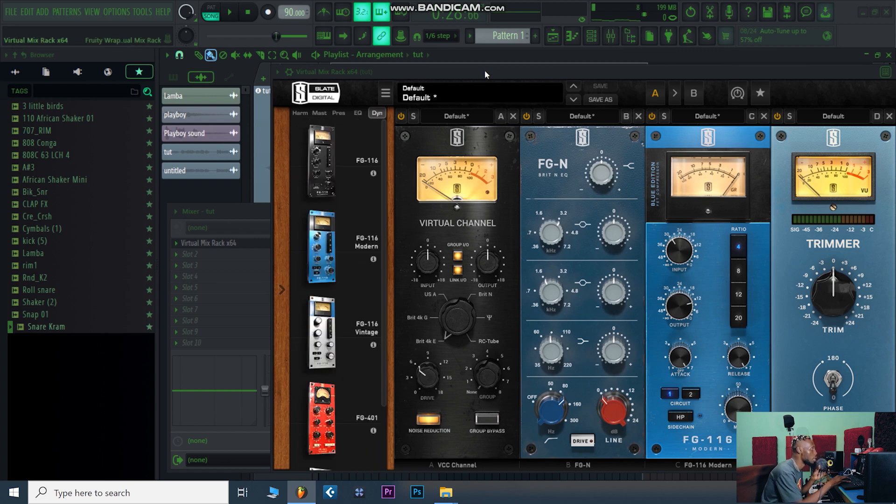
{"action": "left_click_drag", "start_coordinate": [484, 70], "coordinate": [398, 60]}
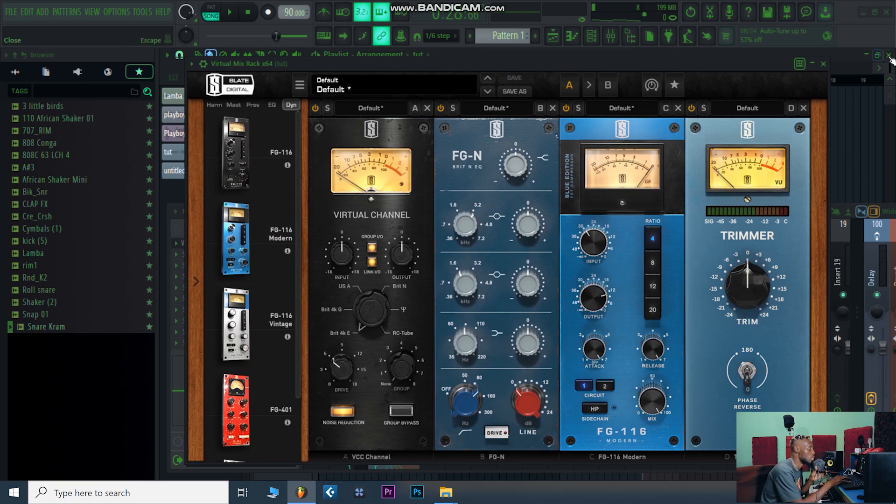
{"action": "left_click", "coordinate": [823, 63]}
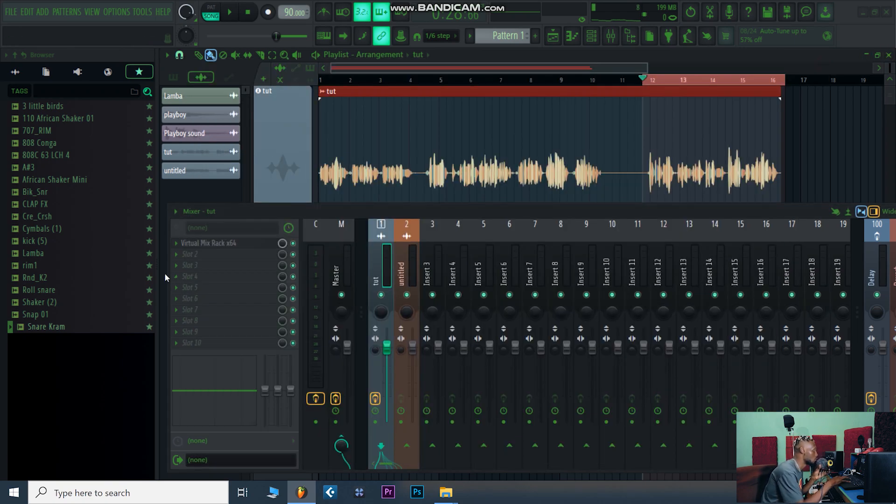
Load CLA-2A Stereo into the tut track's second effect slot and switch its analog modelling off.
{"action": "left_click", "coordinate": [203, 254]}
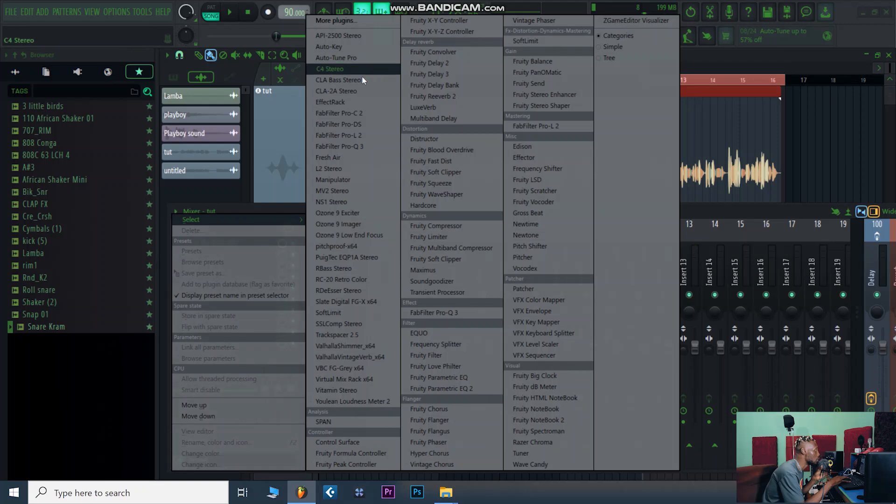
{"action": "left_click", "coordinate": [349, 90]}
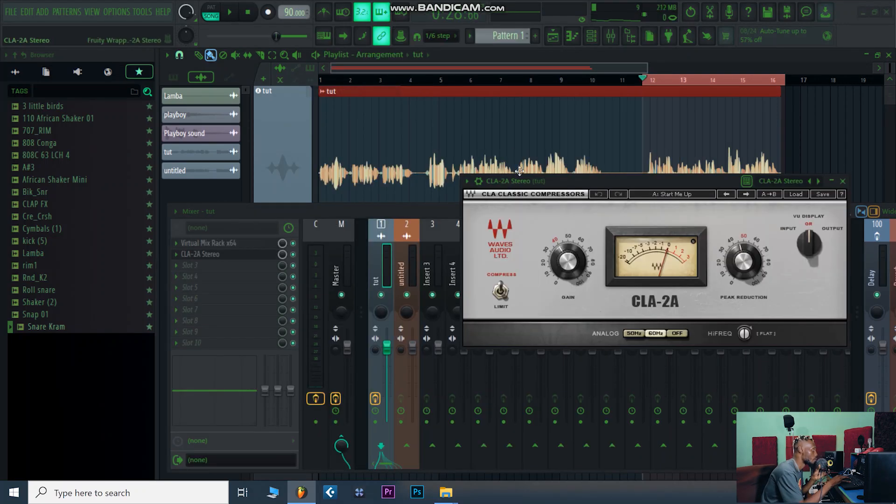
{"action": "left_click_drag", "start_coordinate": [547, 184], "coordinate": [406, 195]}
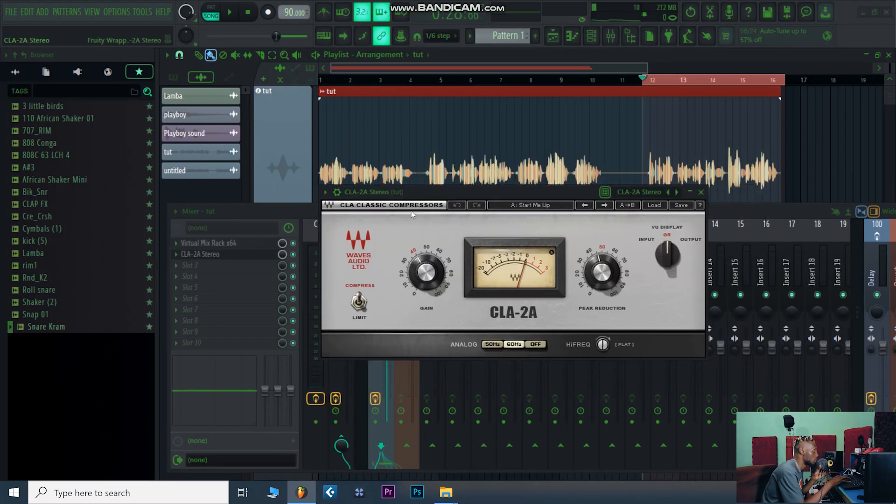
{"action": "left_click", "coordinate": [536, 344]}
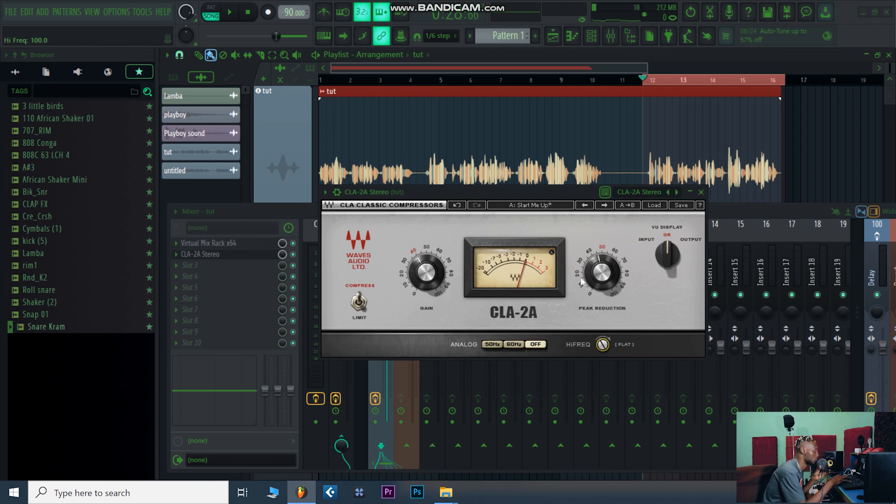
Play the looped vocal section and set the CLA-2A's peak reduction to 44.76.
{"action": "key", "text": "space"}
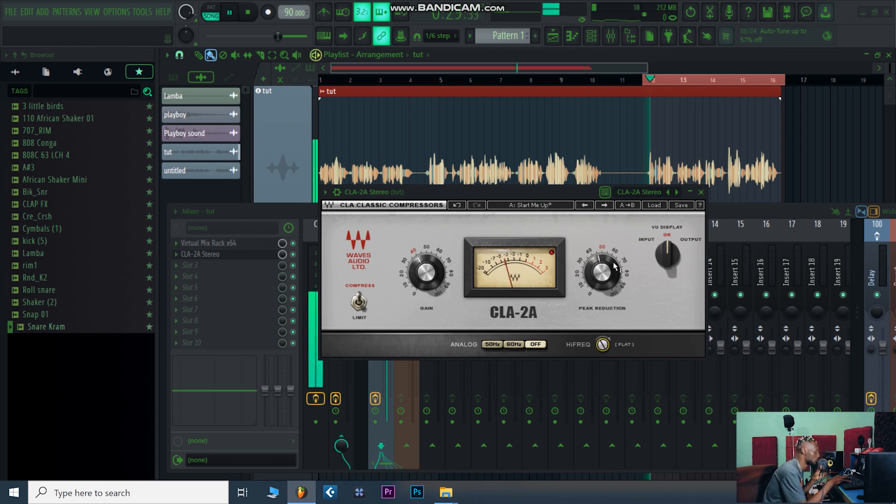
{"action": "mouse_move", "coordinate": [598, 264]}
{"action": "left_click_drag", "start_coordinate": [600, 267], "coordinate": [599, 273]}
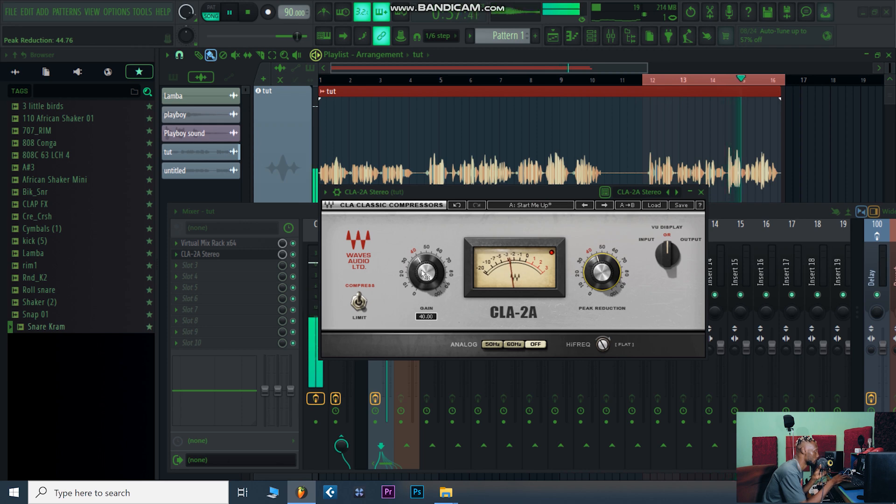
Set the CLA-2A's gain to 29.00 during playback, stop the song and close the compressor window.
{"action": "left_click_drag", "start_coordinate": [460, 194], "coordinate": [535, 187]}
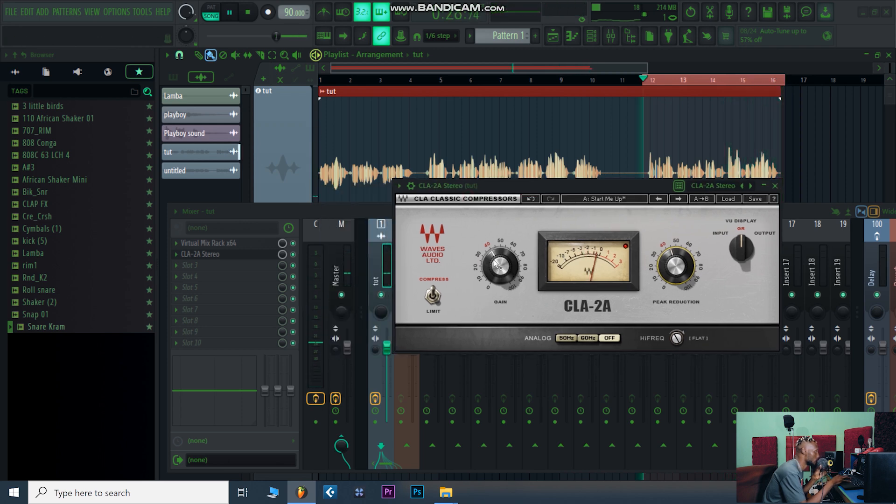
{"action": "mouse_move", "coordinate": [499, 269]}
{"action": "left_click_drag", "start_coordinate": [500, 266], "coordinate": [500, 282]}
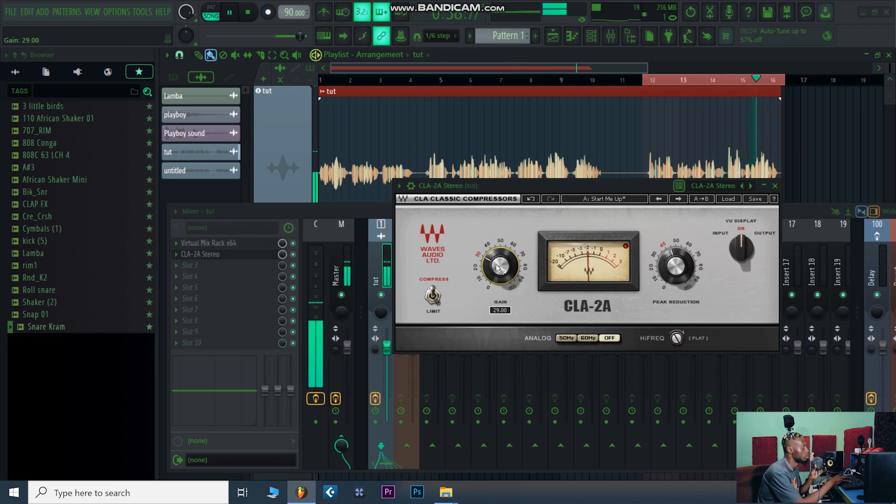
{"action": "left_click", "coordinate": [586, 187]}
{"action": "left_click_drag", "start_coordinate": [568, 206], "coordinate": [539, 205]}
{"action": "key", "text": "space"}
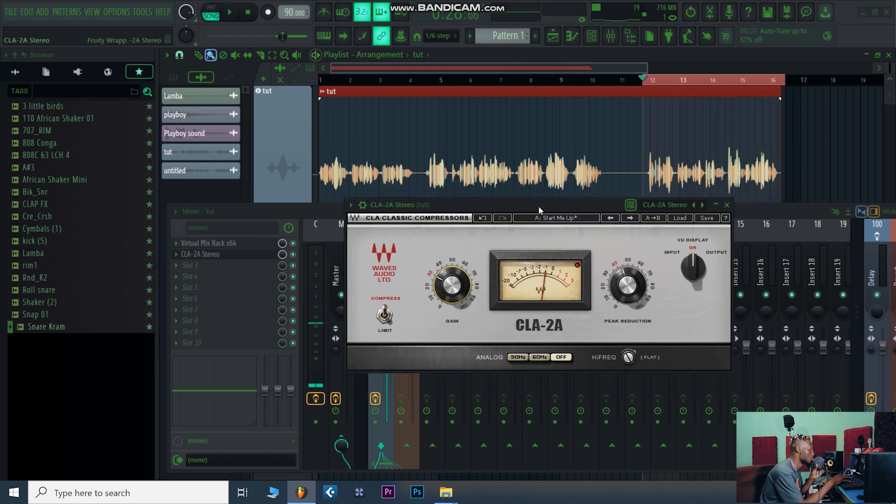
{"action": "left_click", "coordinate": [727, 206]}
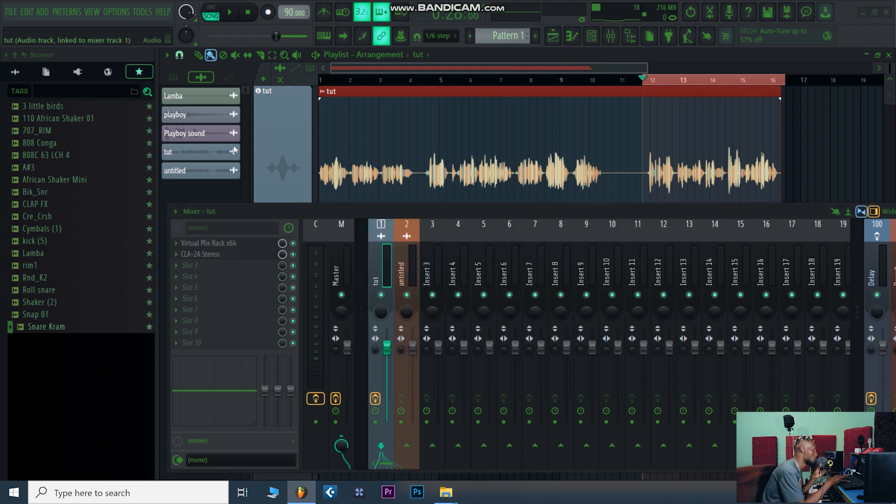
Replace the Virtual Mix Rack in the tut track's first effect slot with C4 Stereo and close its window.
{"action": "left_click", "coordinate": [178, 242]}
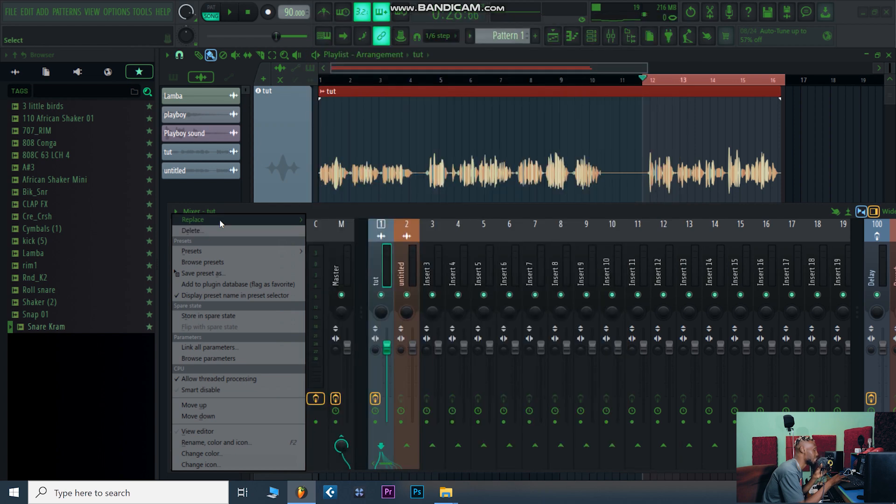
{"action": "mouse_move", "coordinate": [219, 220]}
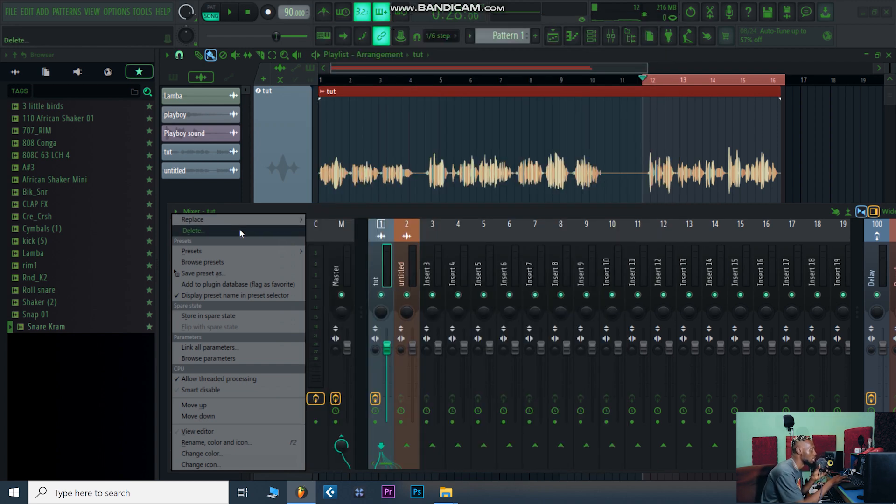
{"action": "mouse_move", "coordinate": [248, 221]}
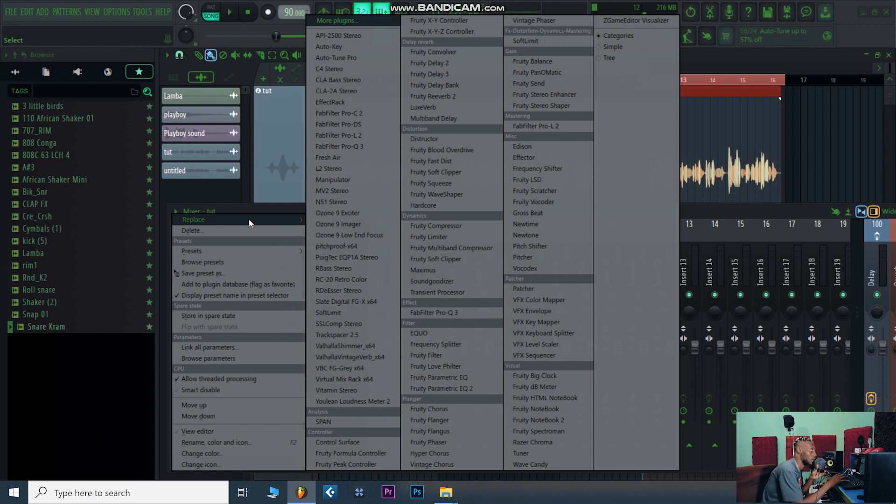
{"action": "left_click", "coordinate": [320, 70]}
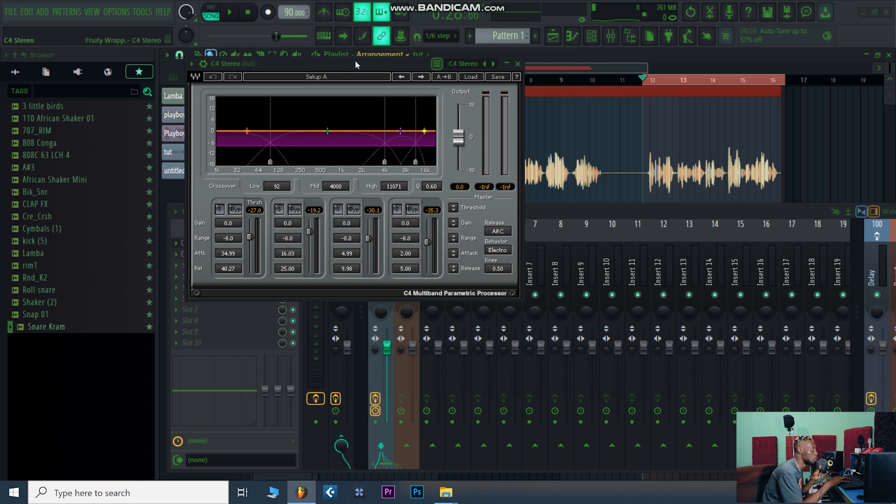
{"action": "left_click", "coordinate": [517, 64]}
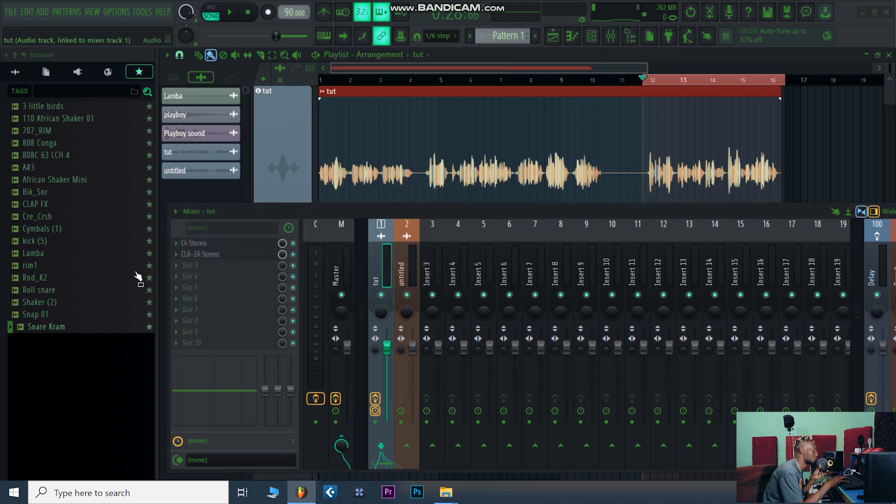
Delete CLA-2A Stereo from the tut track's second slot and replace C4 Stereo in the first slot with VBC Rack.
{"action": "left_click", "coordinate": [176, 258]}
{"action": "left_click", "coordinate": [201, 232]}
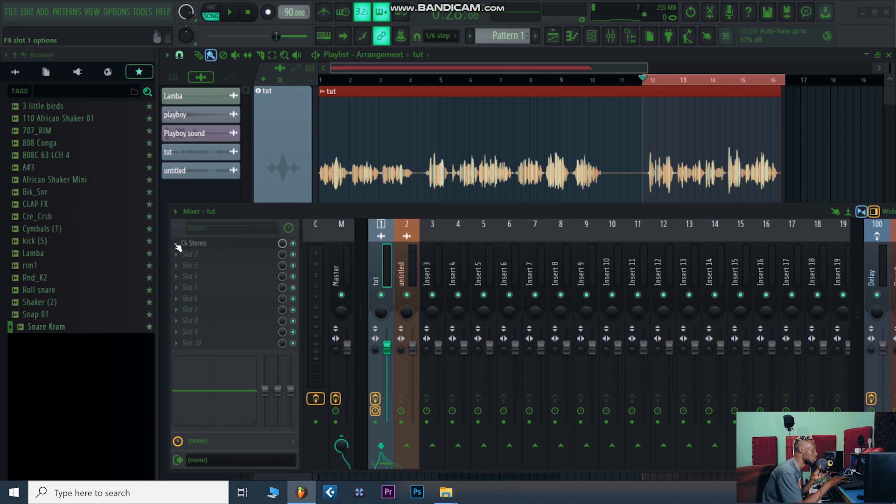
{"action": "left_click", "coordinate": [178, 243]}
{"action": "left_click", "coordinate": [217, 219]}
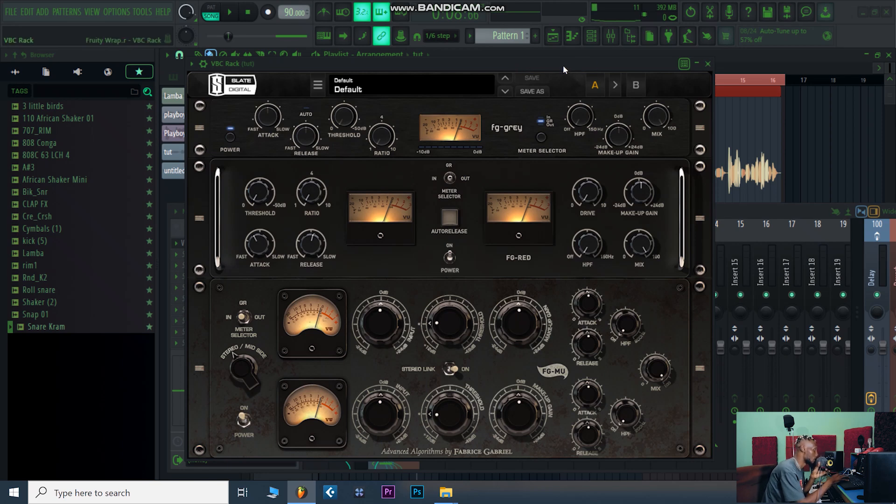
{"action": "left_click_drag", "start_coordinate": [576, 65], "coordinate": [634, 65]}
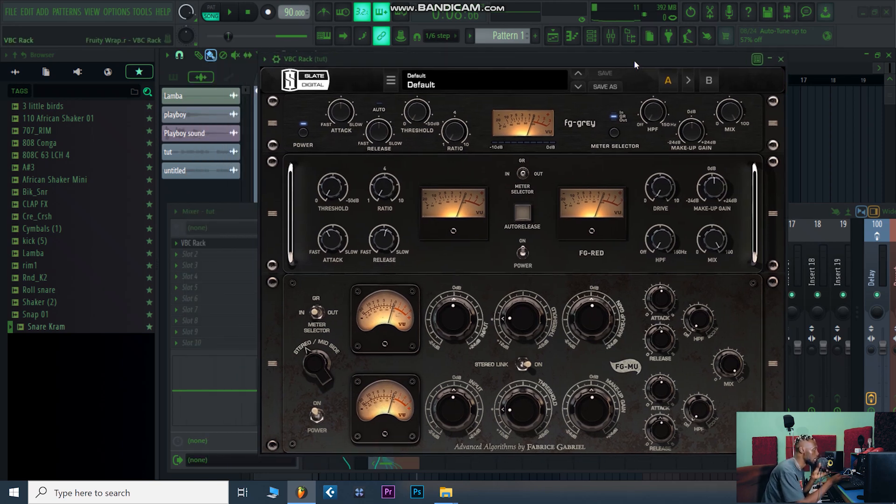
{"action": "left_click", "coordinate": [432, 57]}
{"action": "left_click_drag", "start_coordinate": [470, 53], "coordinate": [487, 52]}
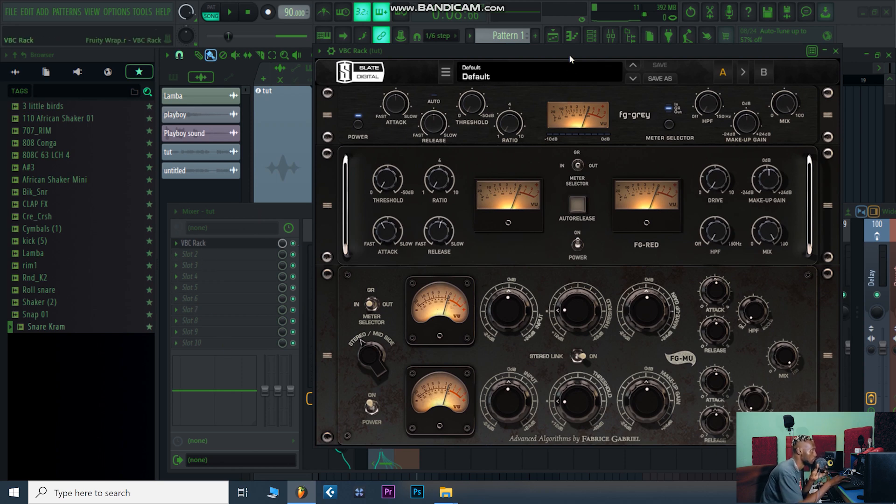
{"action": "left_click_drag", "start_coordinate": [568, 54], "coordinate": [545, 54]}
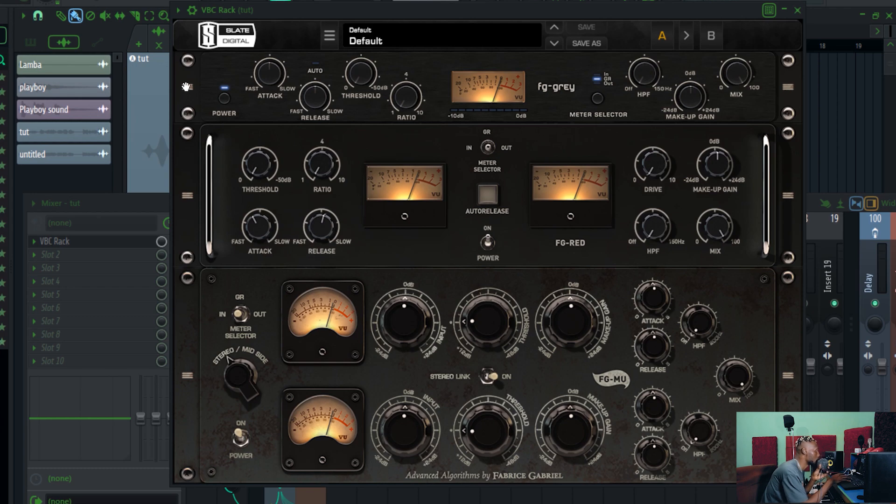
Reorder the VBC Rack's compressors so the signal runs through FG-RED, FG-MU and FG-Grey.
{"action": "left_click_drag", "start_coordinate": [186, 87], "coordinate": [165, 249]}
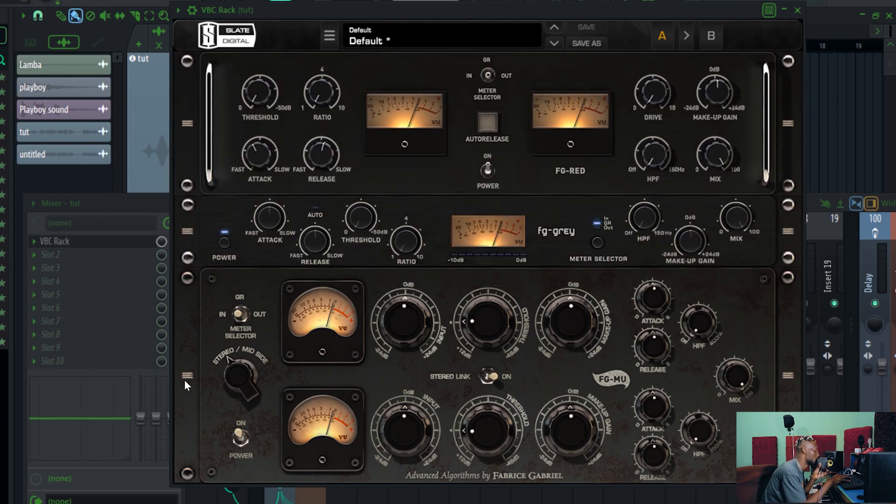
{"action": "left_click_drag", "start_coordinate": [183, 380], "coordinate": [173, 243]}
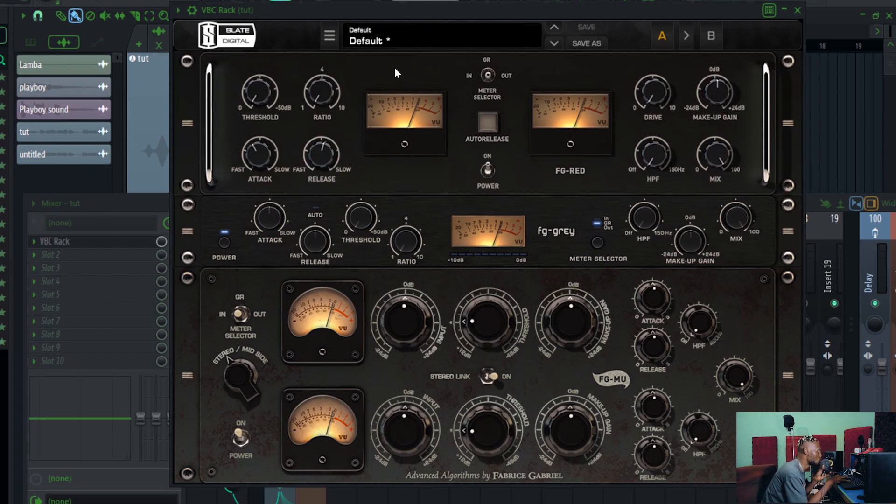
{"action": "left_click_drag", "start_coordinate": [187, 232], "coordinate": [165, 263]}
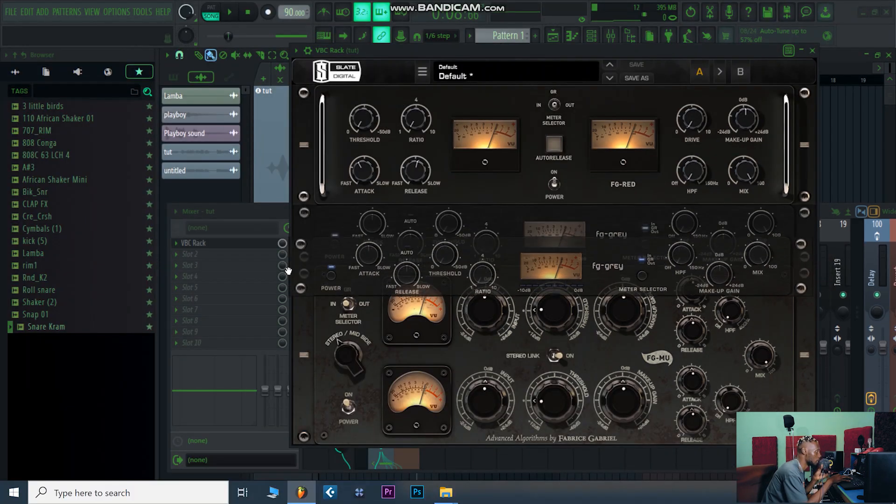
{"action": "left_click_drag", "start_coordinate": [285, 260], "coordinate": [286, 254]}
{"action": "left_click_drag", "start_coordinate": [285, 312], "coordinate": [299, 441]}
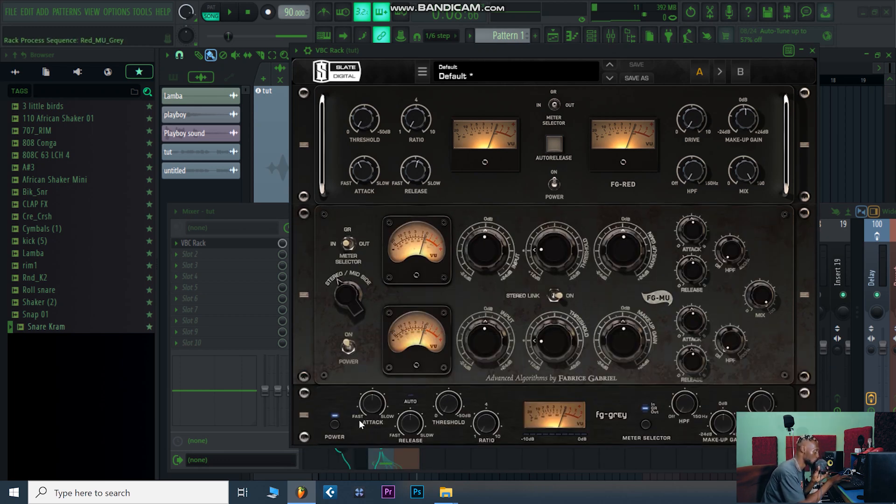
Power off the FG-Grey and FG-MU compressors in the VBC Rack.
{"action": "left_click", "coordinate": [334, 426]}
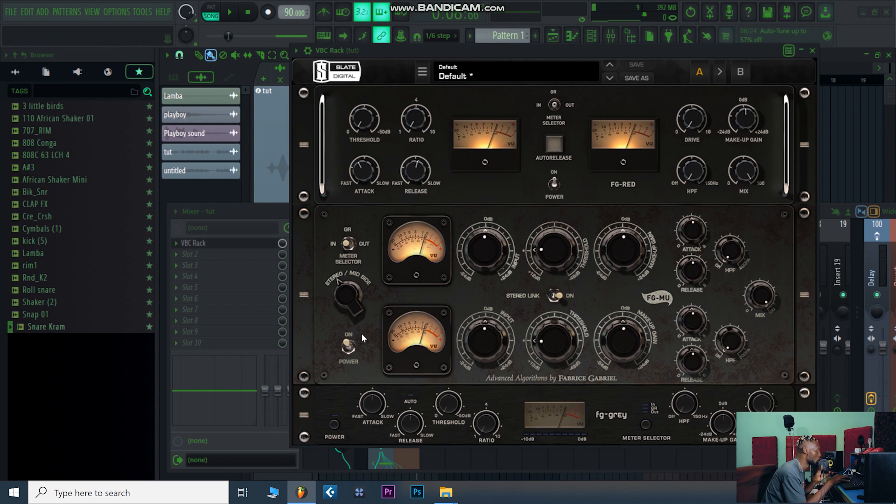
{"action": "left_click", "coordinate": [348, 346]}
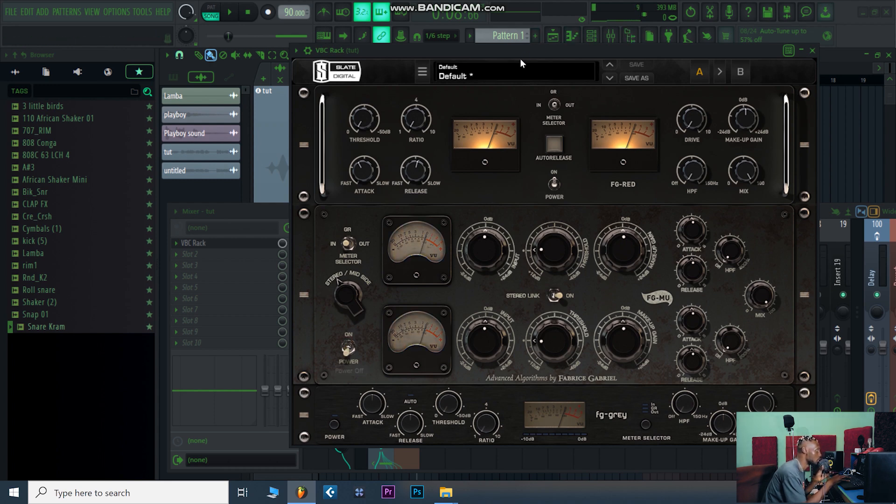
Set the FG-RED compressor's attack and release to 0.0, with its ratio at 4.
{"action": "left_click_drag", "start_coordinate": [517, 51], "coordinate": [504, 84]}
{"action": "left_click", "coordinate": [344, 206]}
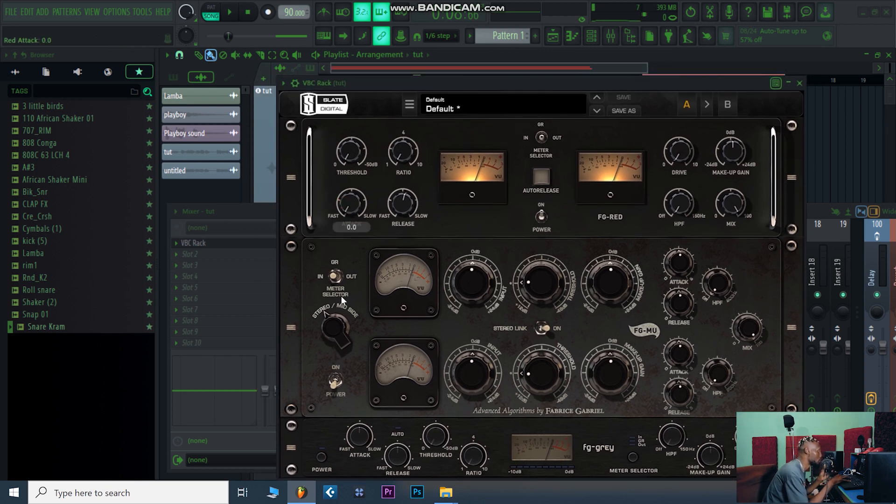
{"action": "left_click", "coordinate": [402, 201]}
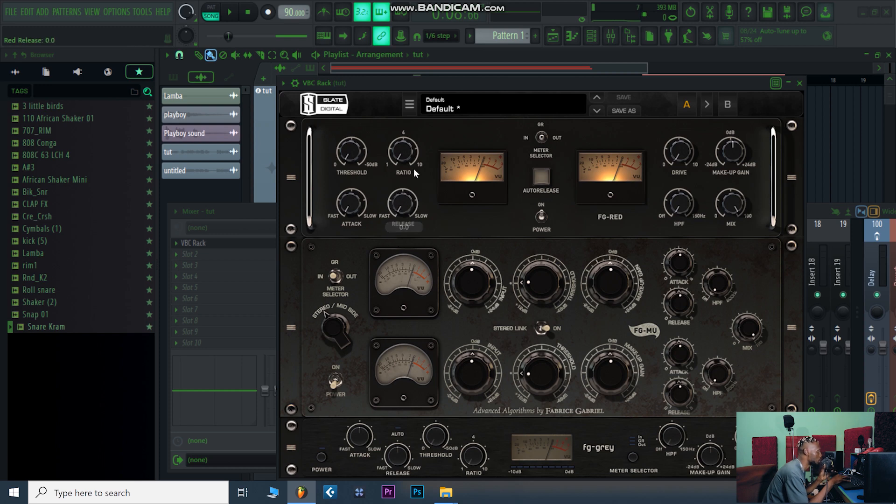
{"action": "left_click", "coordinate": [398, 156]}
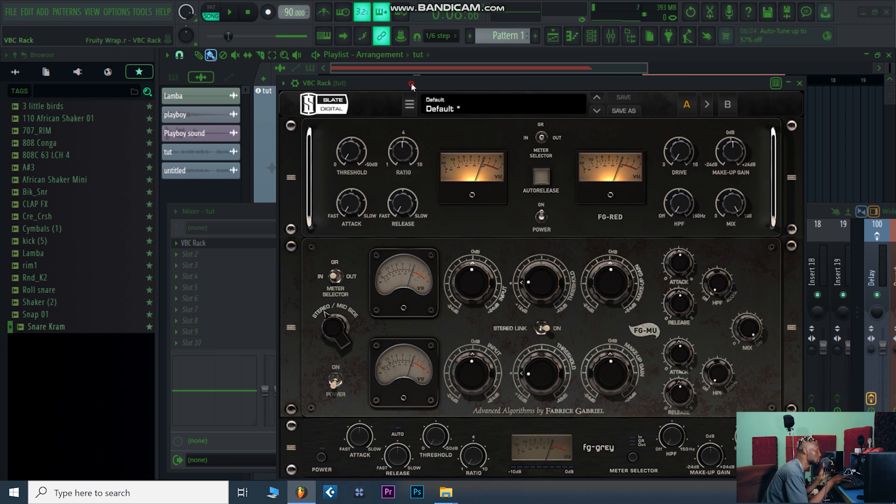
Play the vocal and set the FG-RED's threshold to about -19.5 dB.
{"action": "left_click_drag", "start_coordinate": [411, 83], "coordinate": [434, 89]}
{"action": "key", "text": "space"}
{"action": "left_click_drag", "start_coordinate": [371, 161], "coordinate": [364, 100]}
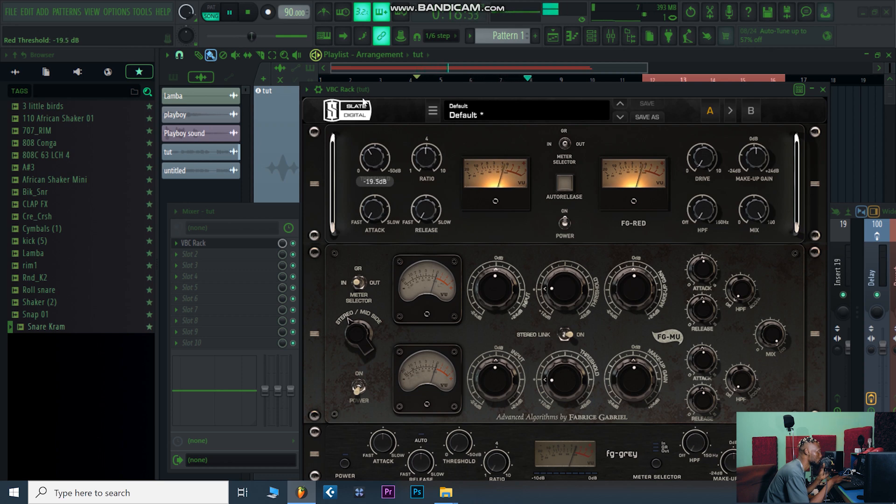
{"action": "key", "text": "space"}
Play back the vocal to check the FG-RED's compression on the VU meters.
{"action": "left_click_drag", "start_coordinate": [551, 97], "coordinate": [551, 77]}
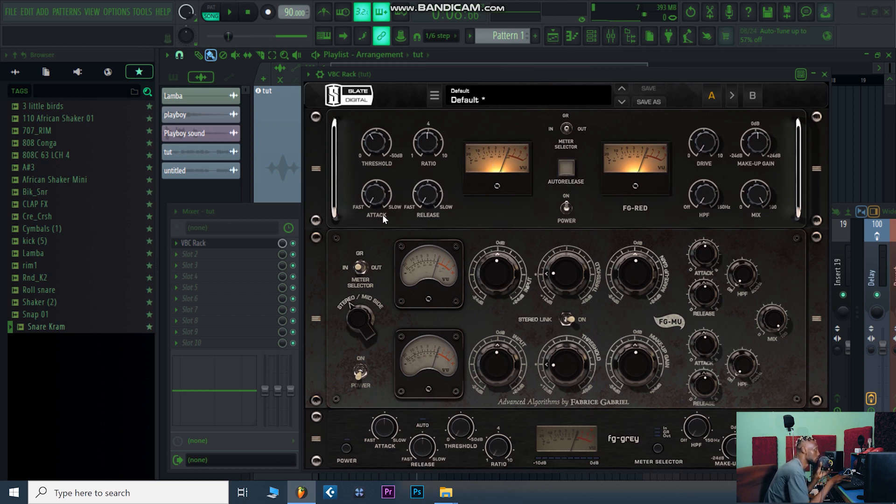
{"action": "key", "text": "space"}
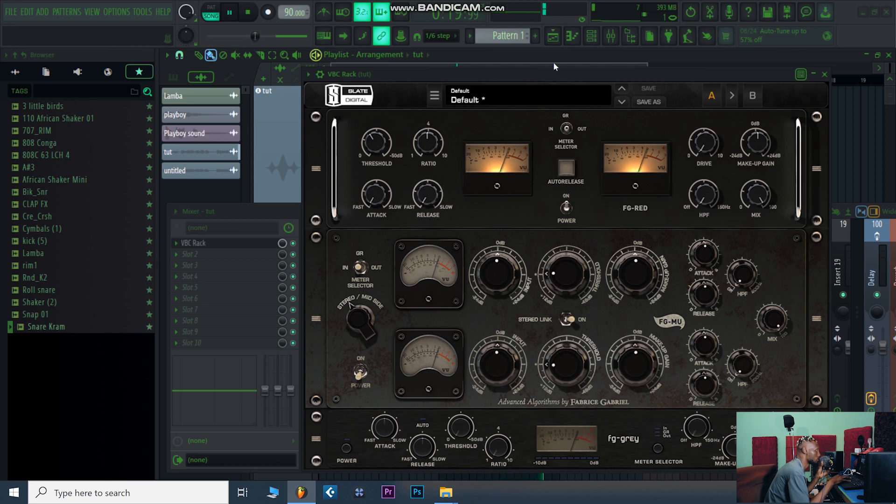
{"action": "left_click_drag", "start_coordinate": [543, 72], "coordinate": [610, 74]}
{"action": "key", "text": "space"}
{"action": "key", "text": "space"}
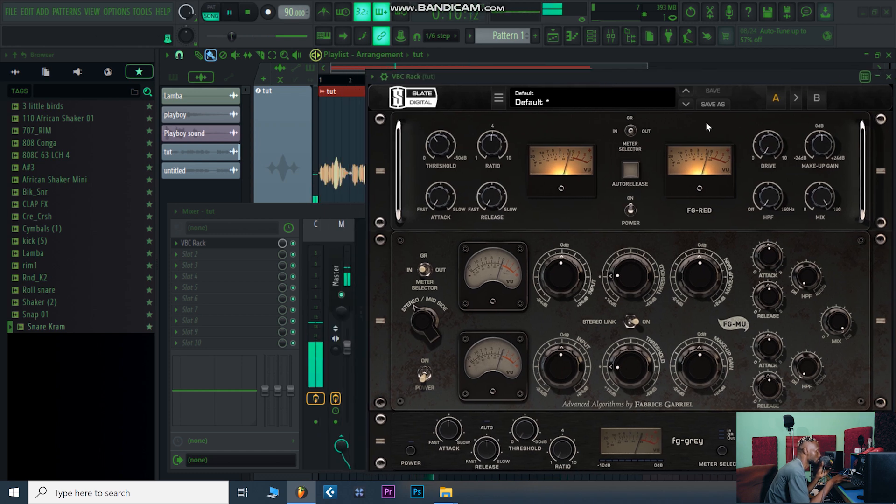
{"action": "key", "text": "space"}
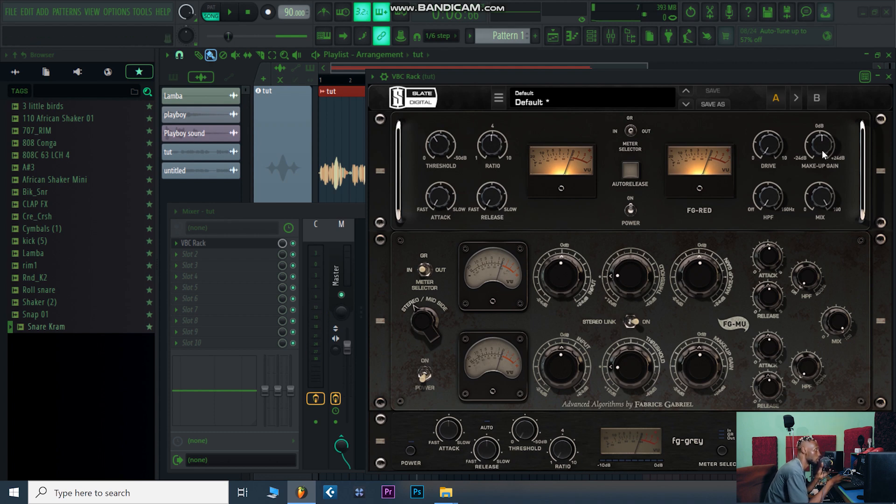
Set the FG-RED's make-up gain to about 3.6 dB while the vocal plays.
{"action": "key", "text": "space"}
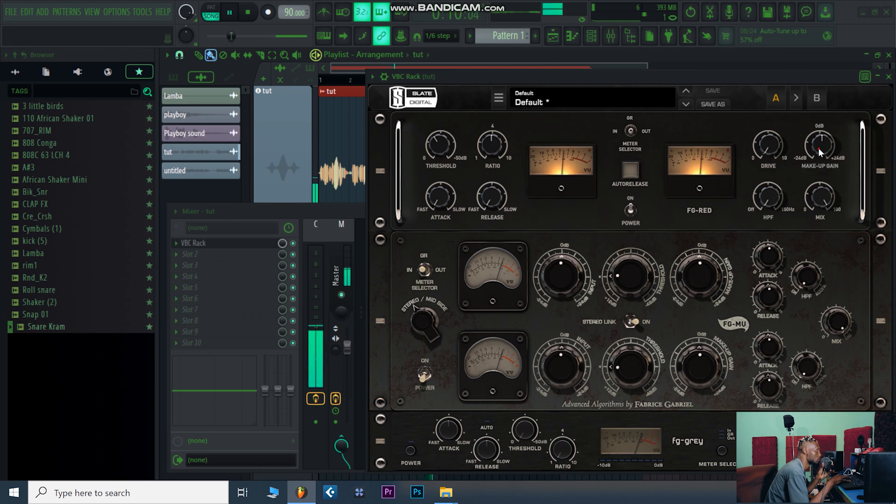
{"action": "left_click", "coordinate": [818, 148]}
{"action": "left_click_drag", "start_coordinate": [819, 148], "coordinate": [819, 135]}
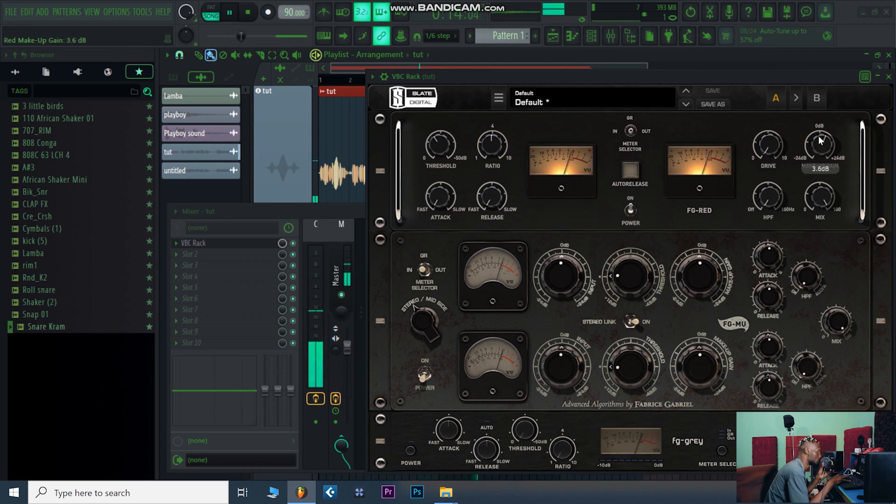
Bypass and re-enable the VBC Rack on the tut track during playback to compare the sound.
{"action": "left_click", "coordinate": [294, 243]}
{"action": "left_click", "coordinate": [294, 244]}
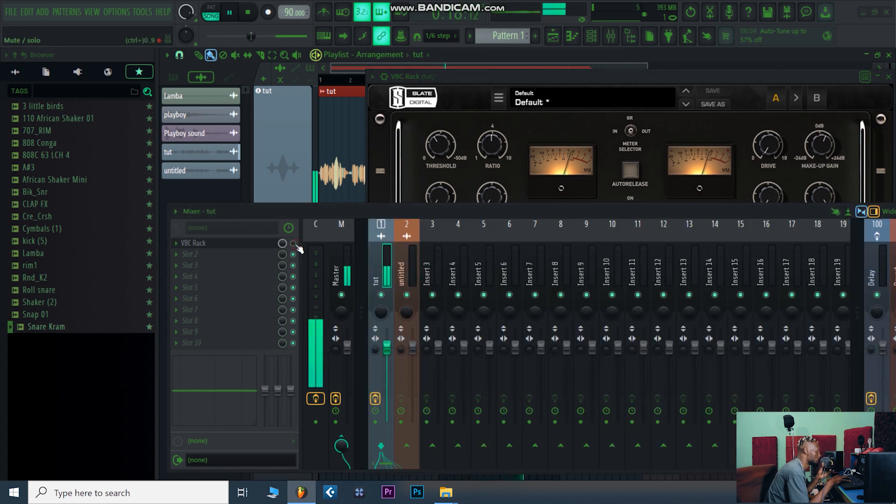
{"action": "left_click", "coordinate": [580, 76]}
{"action": "key", "text": "space"}
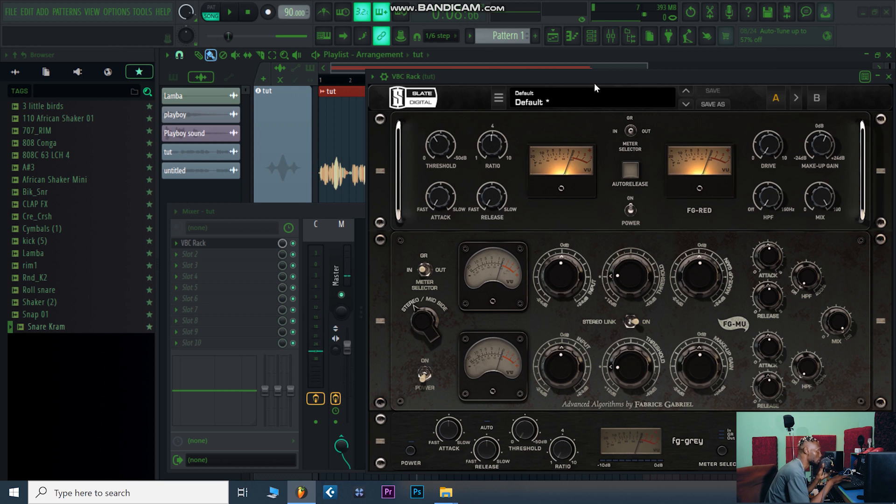
Power on the FG-MU compressor, set its attack to 1.0 and shorten its release.
{"action": "left_click_drag", "start_coordinate": [593, 78], "coordinate": [559, 64]}
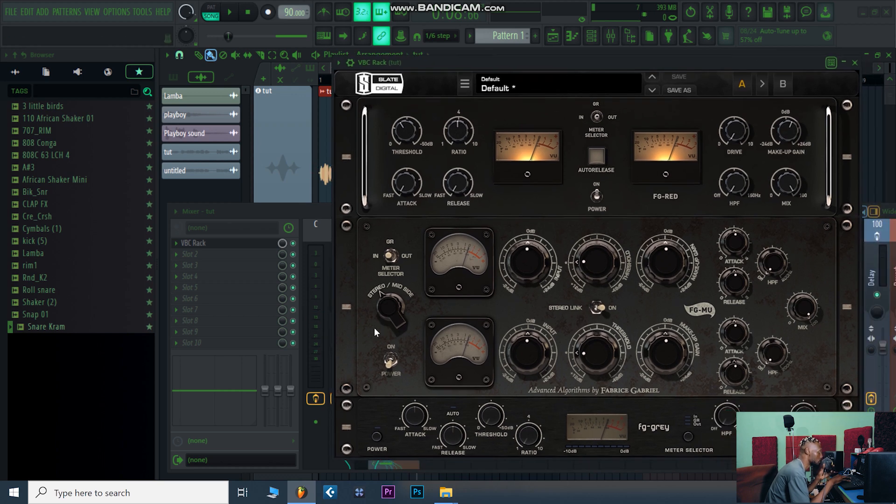
{"action": "left_click", "coordinate": [389, 360]}
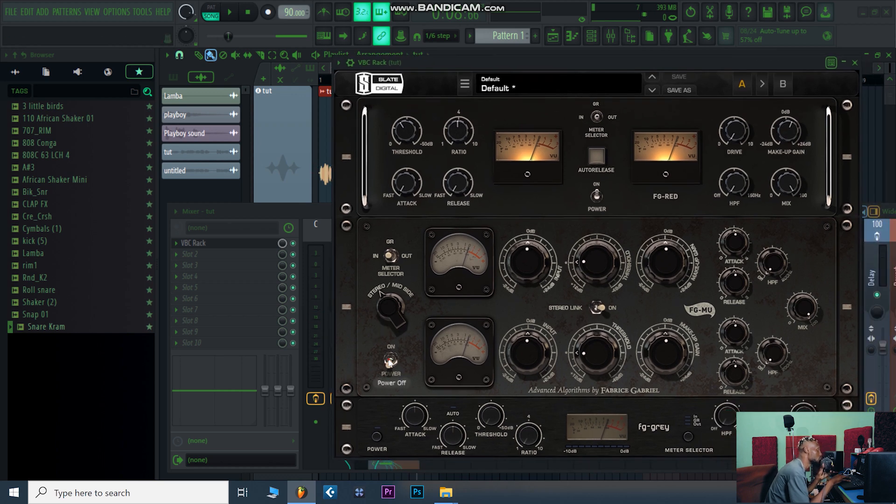
{"action": "left_click_drag", "start_coordinate": [617, 62], "coordinate": [600, 63]}
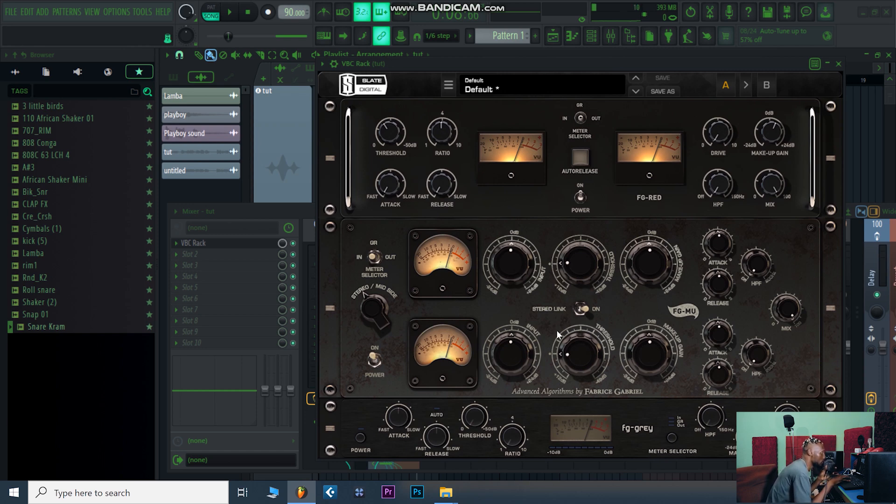
{"action": "left_click_drag", "start_coordinate": [712, 246], "coordinate": [708, 363]}
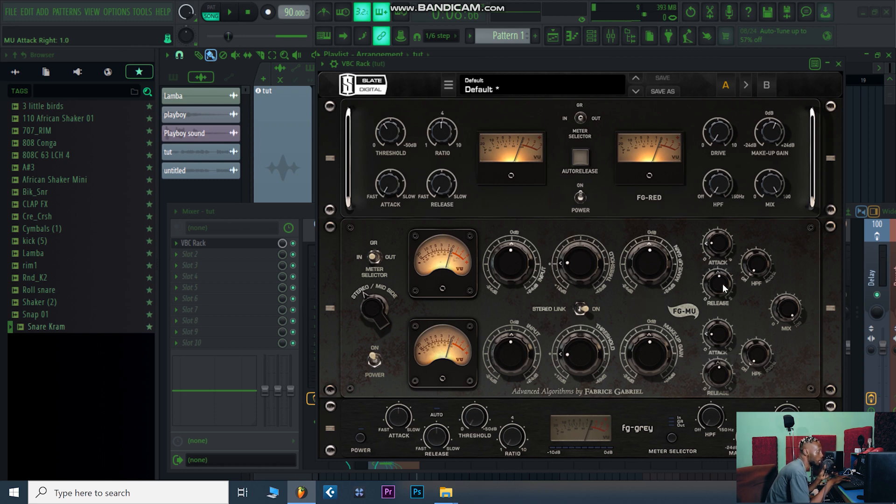
{"action": "left_click_drag", "start_coordinate": [717, 280], "coordinate": [713, 299]}
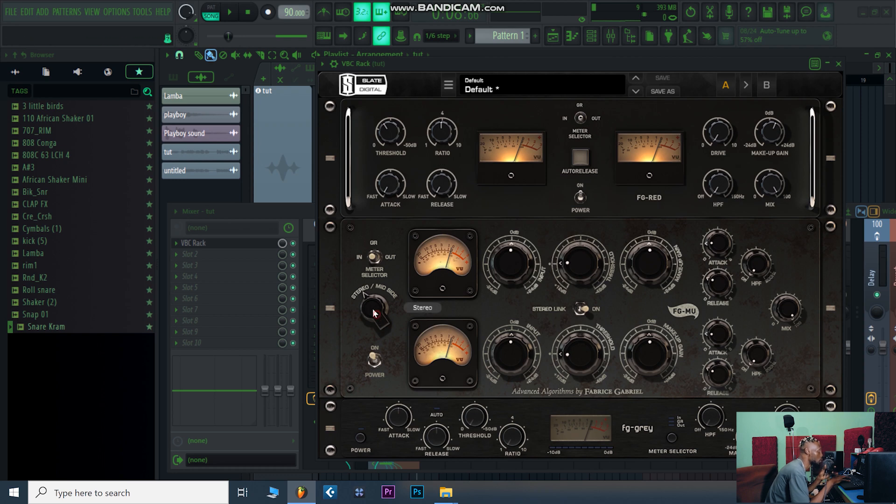
Try the FG-MU's Mid-Side mode and return it to Stereo.
{"action": "left_click", "coordinate": [379, 286]}
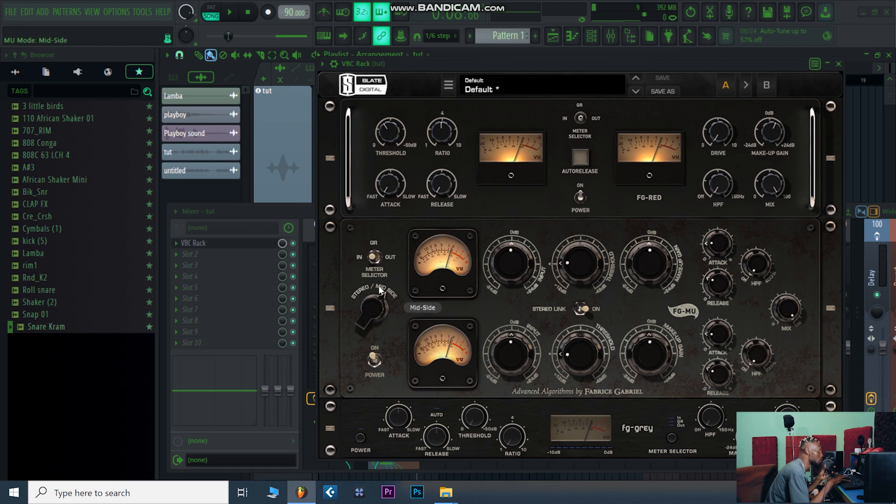
{"action": "left_click", "coordinate": [364, 289]}
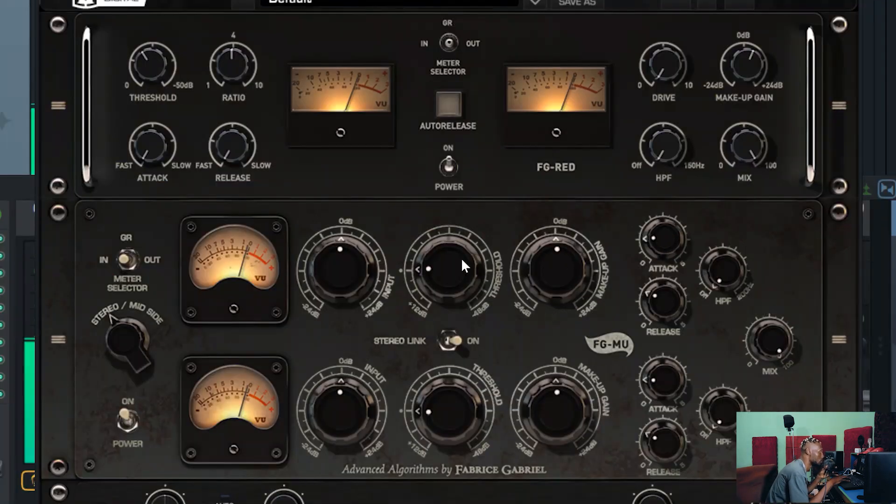
Lower the FG-MU's linked threshold for more compression and set its make-up gain to about 2.9 dB.
{"action": "left_click_drag", "start_coordinate": [441, 274], "coordinate": [435, 164]}
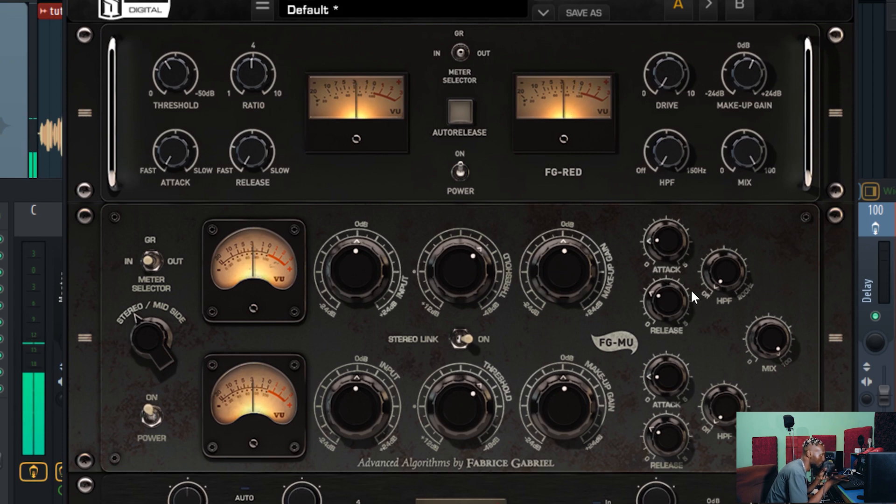
{"action": "left_click_drag", "start_coordinate": [556, 270], "coordinate": [542, 242]}
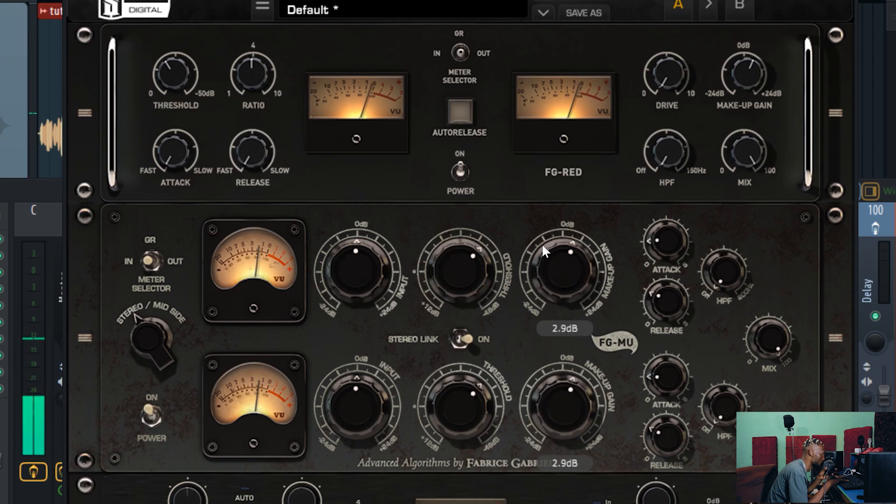